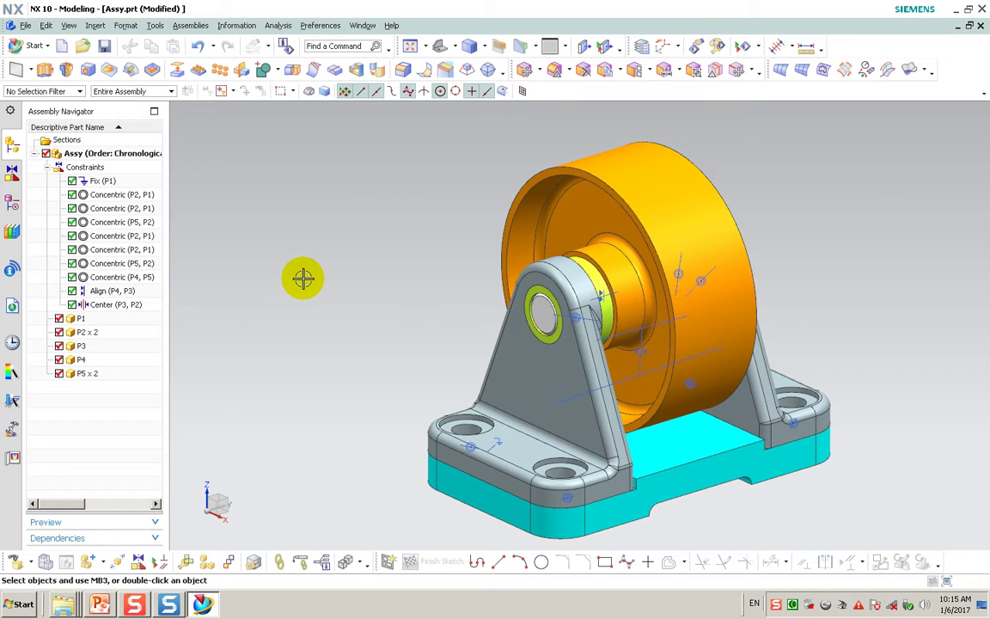
Step: Show the Exploded Views toolbar docked at the top and create Explosion 1 with its default name
{"action": "scroll", "coordinate": [332, 242], "scroll_direction": "up", "scroll_amount": 1}
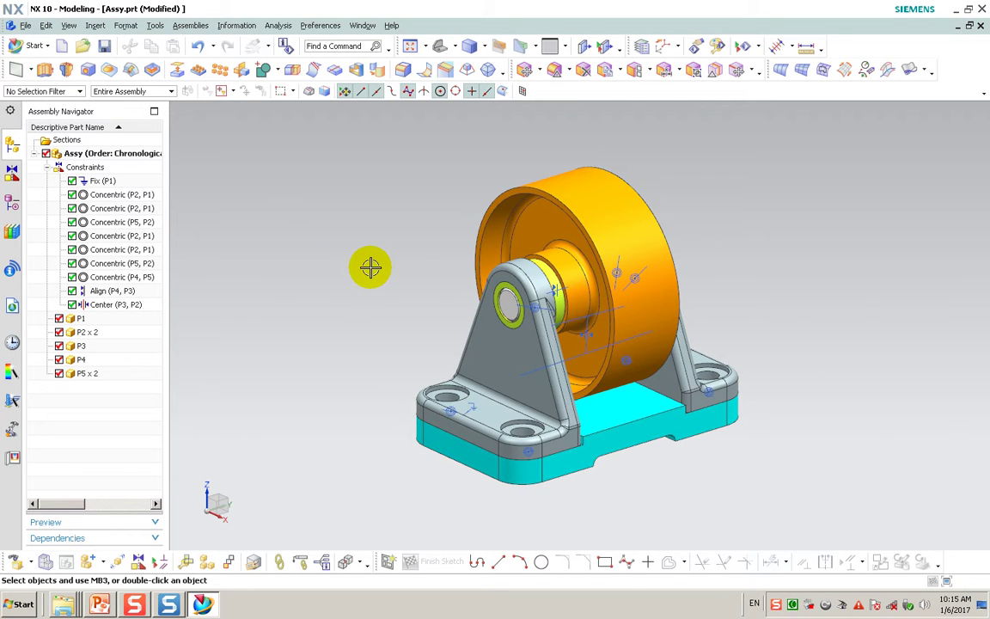
{"action": "left_click", "coordinate": [192, 26]}
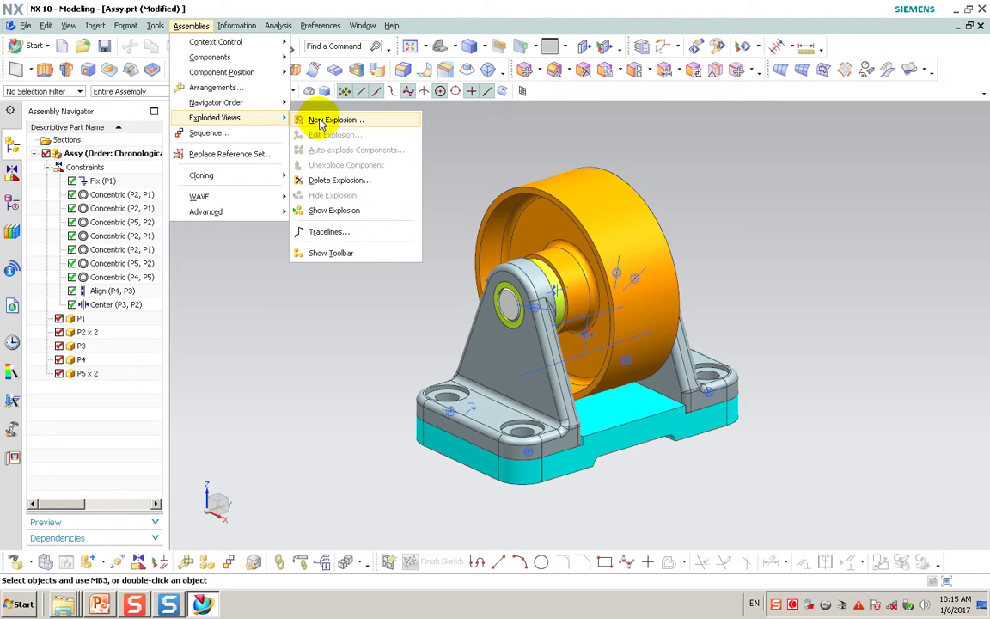
{"action": "left_click", "coordinate": [329, 254]}
{"action": "left_click_drag", "start_coordinate": [363, 351], "coordinate": [276, 138]}
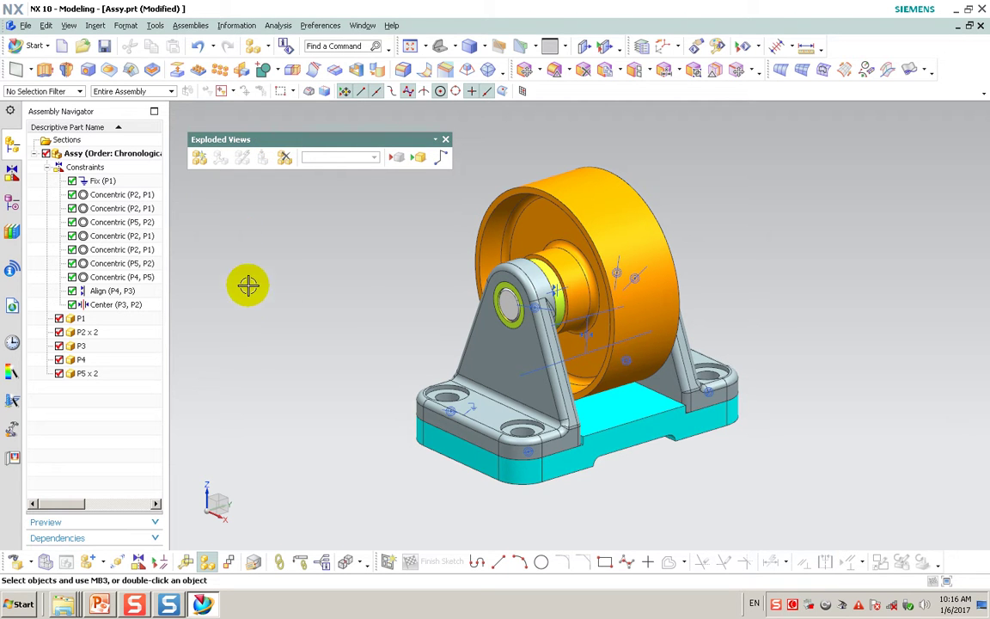
{"action": "left_click", "coordinate": [200, 160]}
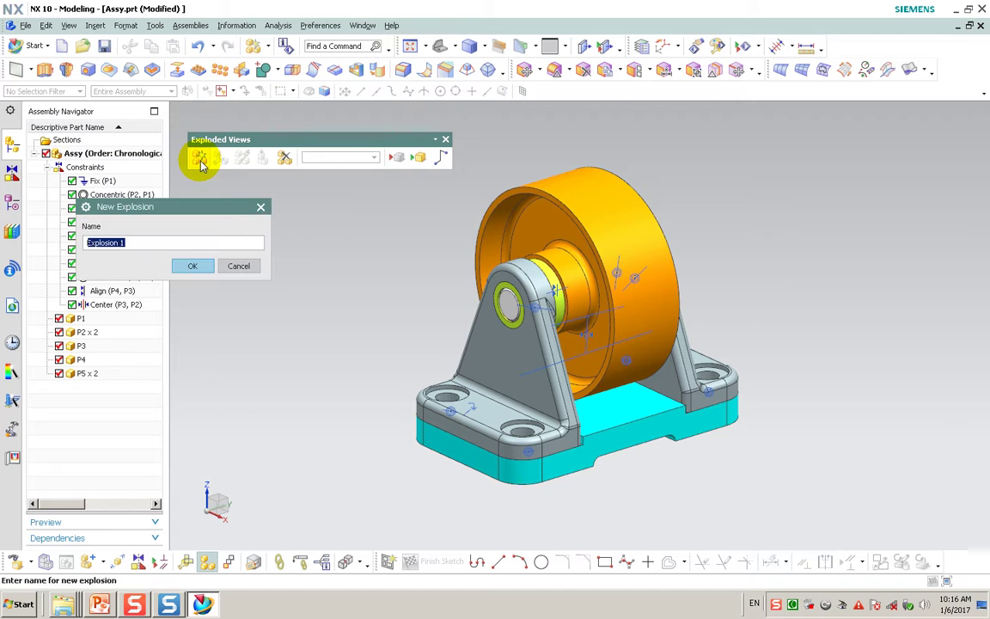
{"action": "left_click", "coordinate": [193, 265]}
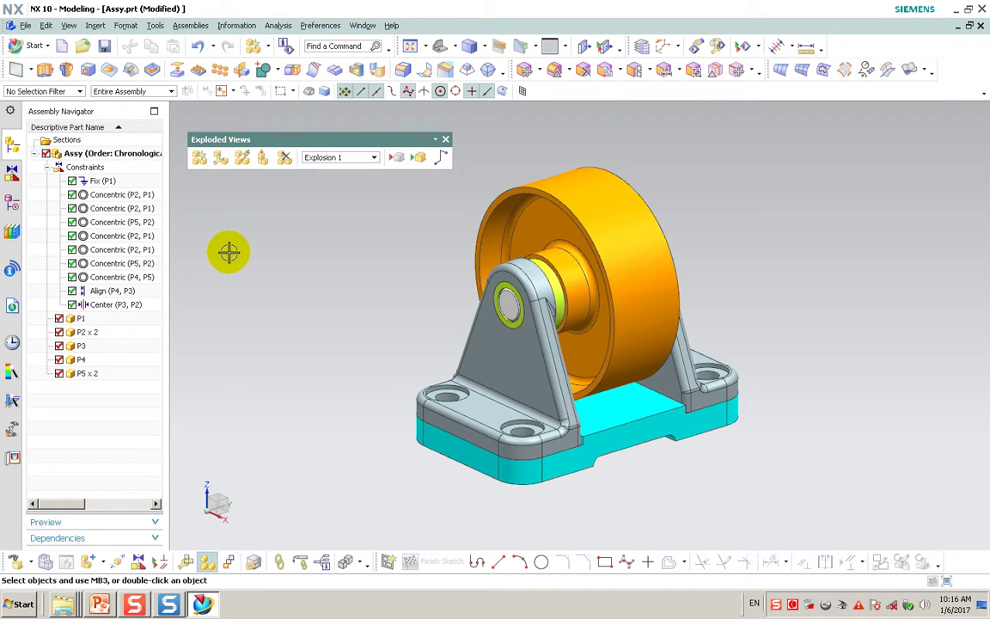
Step: Begin editing Explosion 1, selecting the near bracket and the pin to explode
{"action": "left_click", "coordinate": [222, 163]}
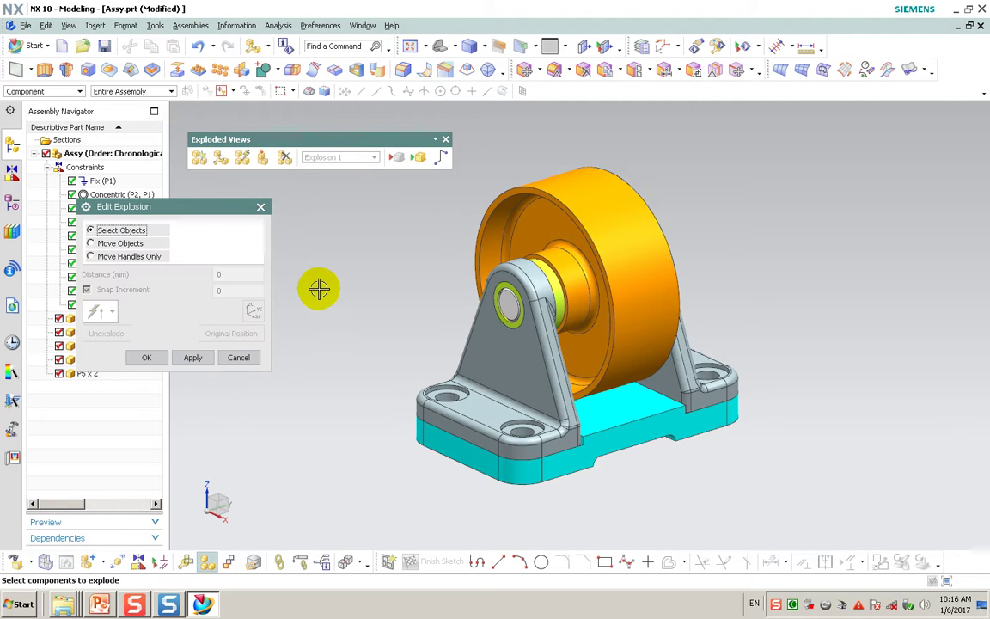
{"action": "scroll", "coordinate": [318, 287], "scroll_direction": "down", "scroll_amount": 3}
{"action": "left_click", "coordinate": [415, 323]}
{"action": "scroll", "coordinate": [429, 276], "scroll_direction": "up", "scroll_amount": 3}
{"action": "left_click", "coordinate": [444, 331]}
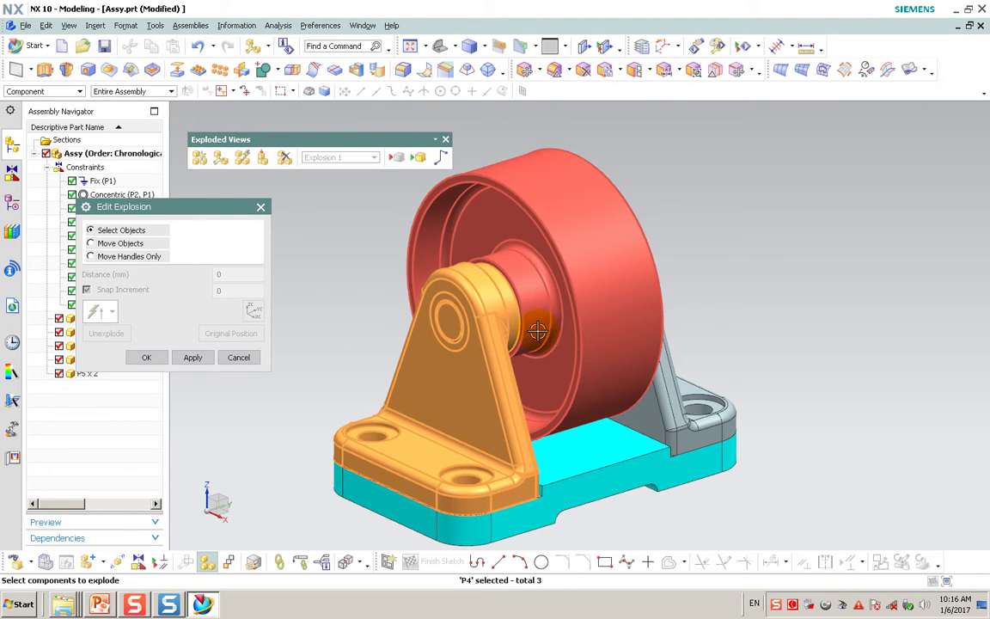
Step: Add the far bracket to the exploded parts and refit the whole model in view
{"action": "middle_click_drag", "start_coordinate": [602, 382], "coordinate": [573, 418]}
{"action": "left_click", "coordinate": [633, 371]}
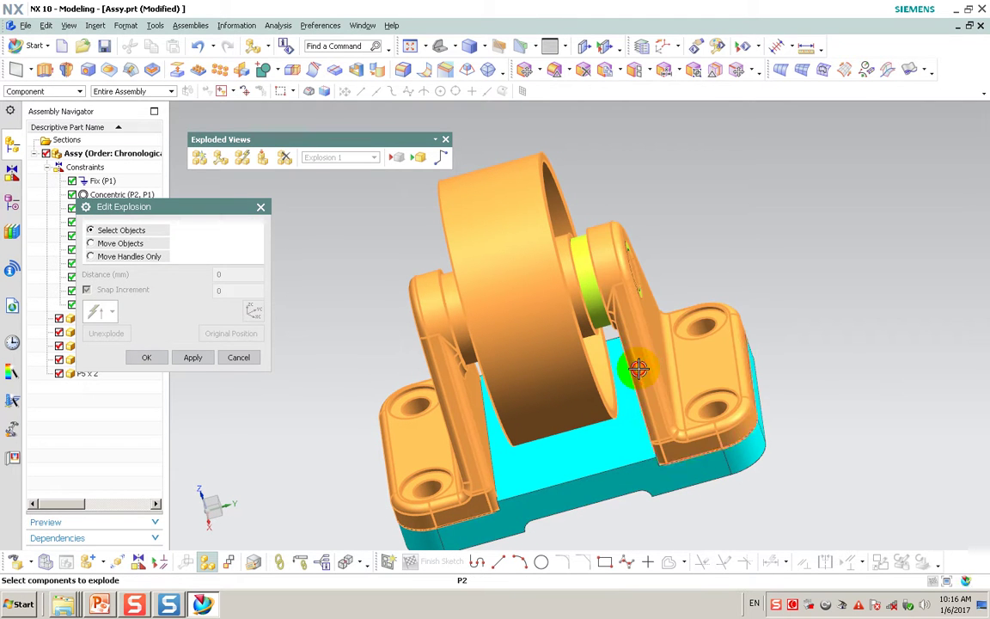
{"action": "mouse_move", "coordinate": [560, 328]}
{"action": "middle_mouse_down"}
{"action": "mouse_move", "coordinate": [537, 336]}
{"action": "mouse_move", "coordinate": [596, 312]}
{"action": "mouse_move", "coordinate": [570, 309]}
{"action": "middle_mouse_up"}
{"action": "scroll", "coordinate": [586, 307], "scroll_direction": "down", "scroll_amount": 3}
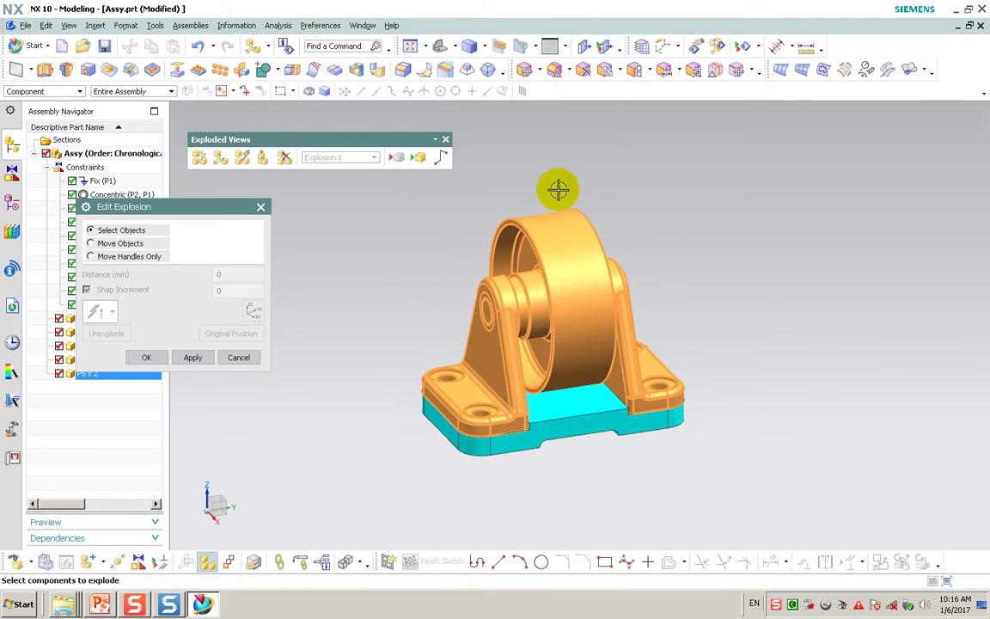
{"action": "left_click", "coordinate": [440, 46]}
{"action": "scroll", "coordinate": [459, 206], "scroll_direction": "down", "scroll_amount": 2}
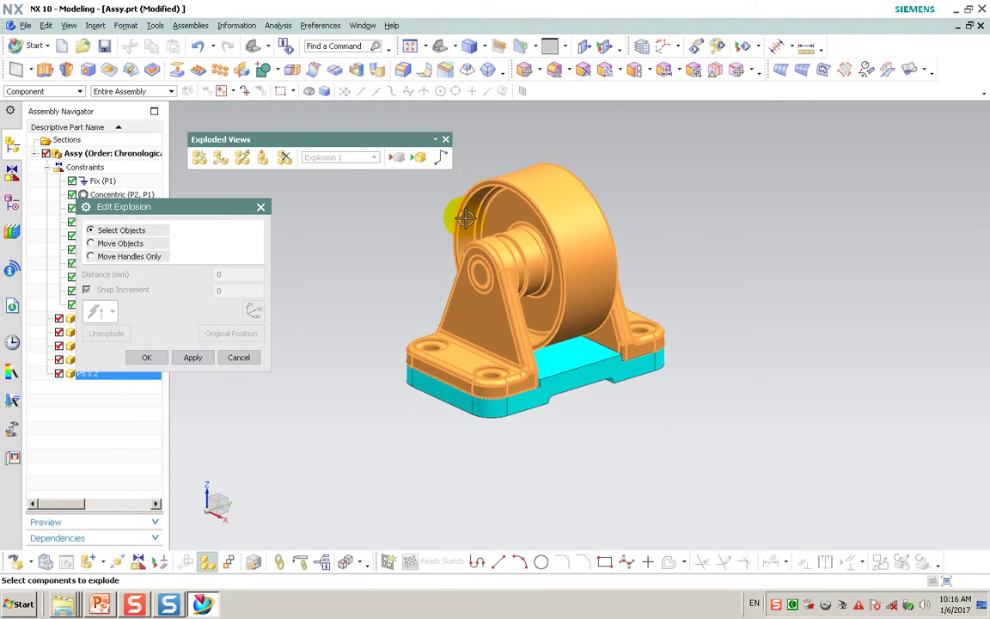
{"action": "scroll", "coordinate": [464, 219], "scroll_direction": "up", "scroll_amount": 2}
{"action": "scroll", "coordinate": [514, 283], "scroll_direction": "up", "scroll_amount": 1}
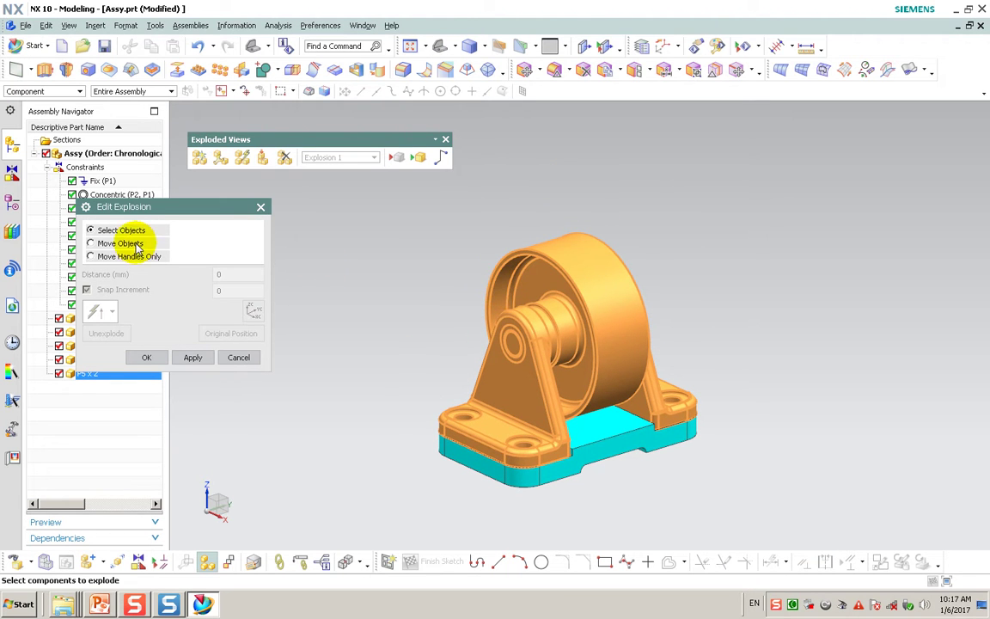
Step: Lift the parts up along Z, then deselect the near bracket and move the rest 70 mm along Y
{"action": "left_click_drag", "start_coordinate": [571, 269], "coordinate": [564, 142]}
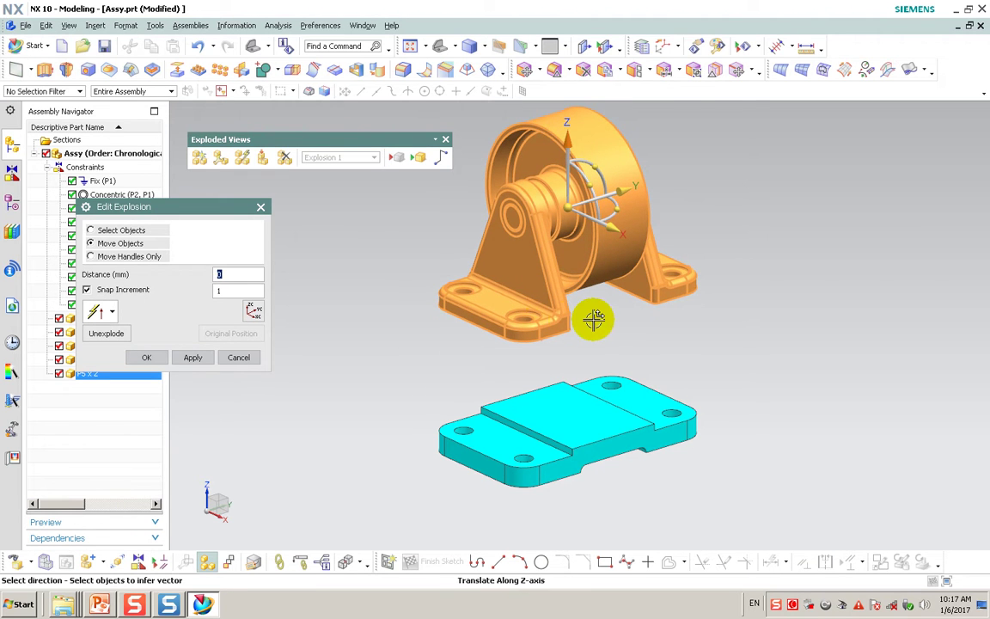
{"action": "scroll", "coordinate": [595, 319], "scroll_direction": "down", "scroll_amount": 3}
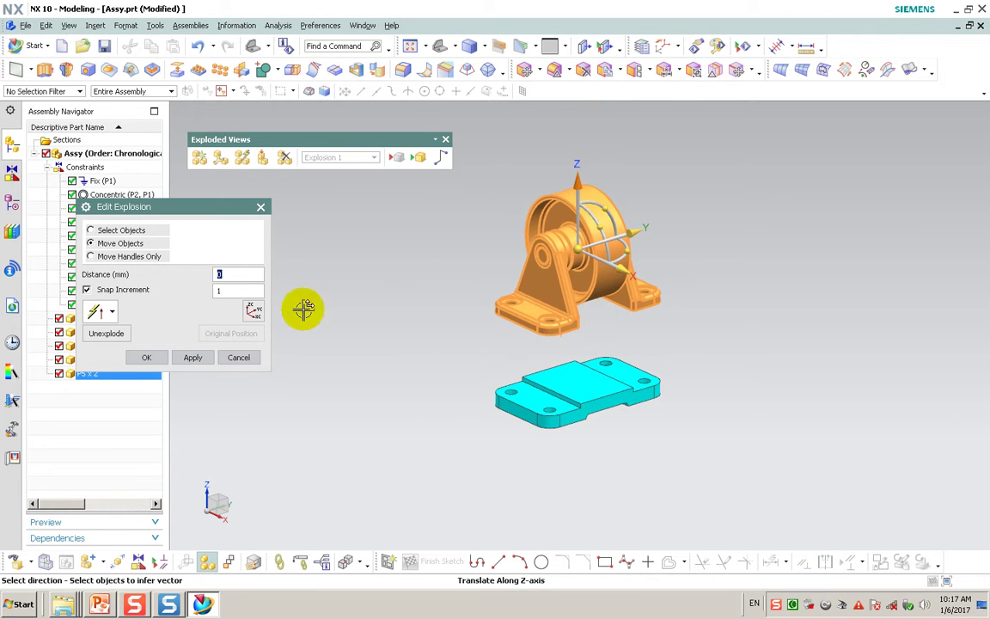
{"action": "left_click", "coordinate": [90, 229]}
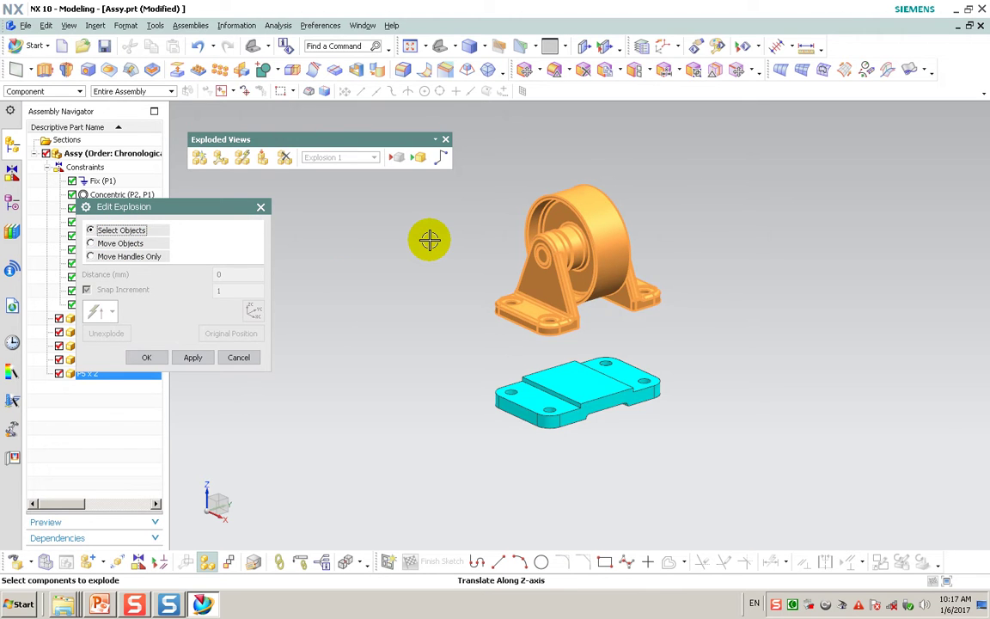
{"action": "scroll", "coordinate": [429, 239], "scroll_direction": "up", "scroll_amount": 2}
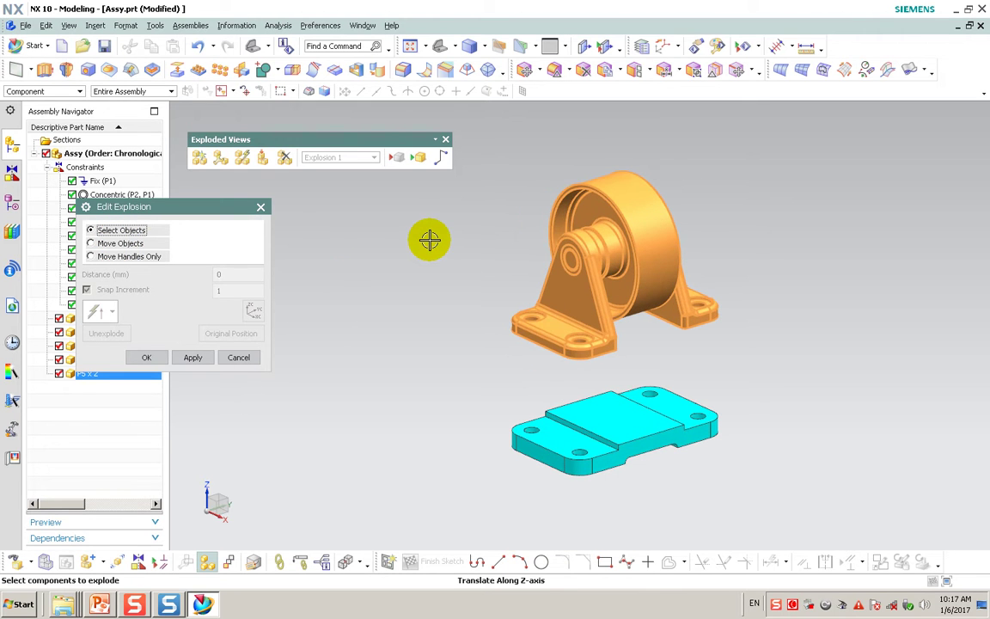
{"action": "left_click", "coordinate": [580, 304]}
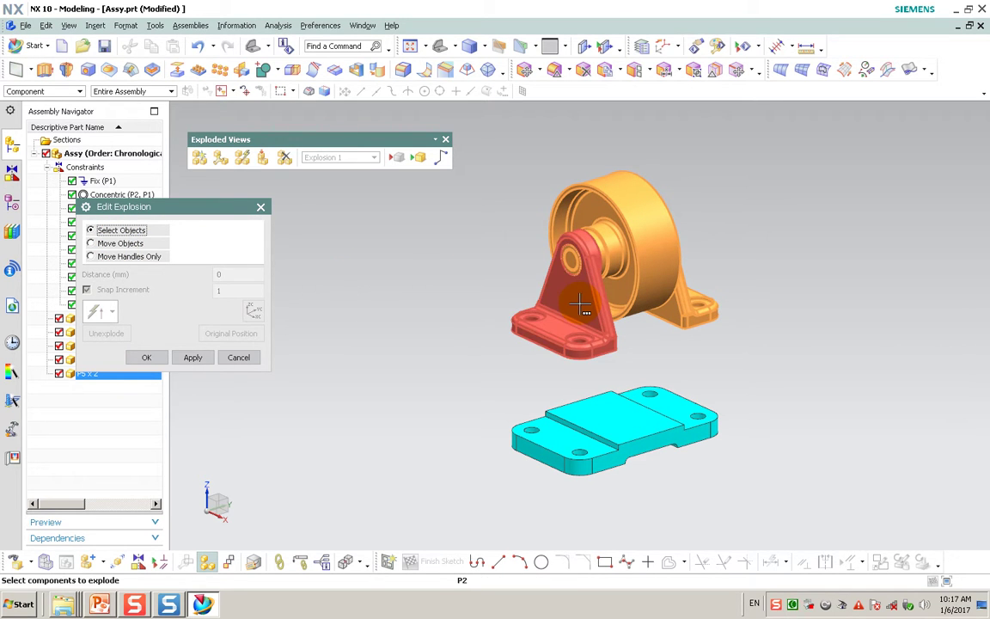
{"action": "left_click", "coordinate": [573, 298], "text": "shift"}
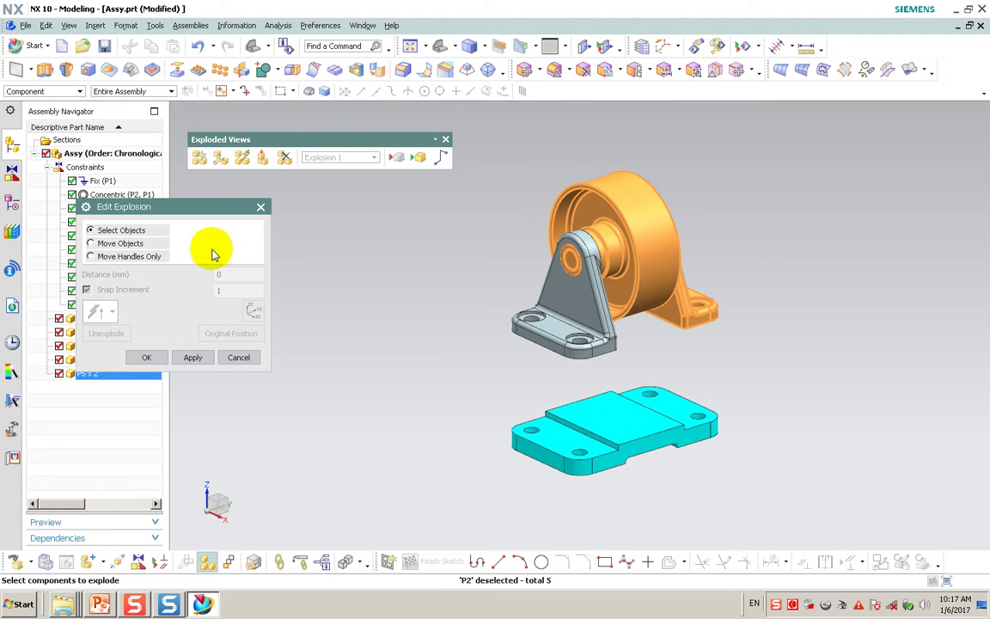
{"action": "left_click", "coordinate": [116, 243]}
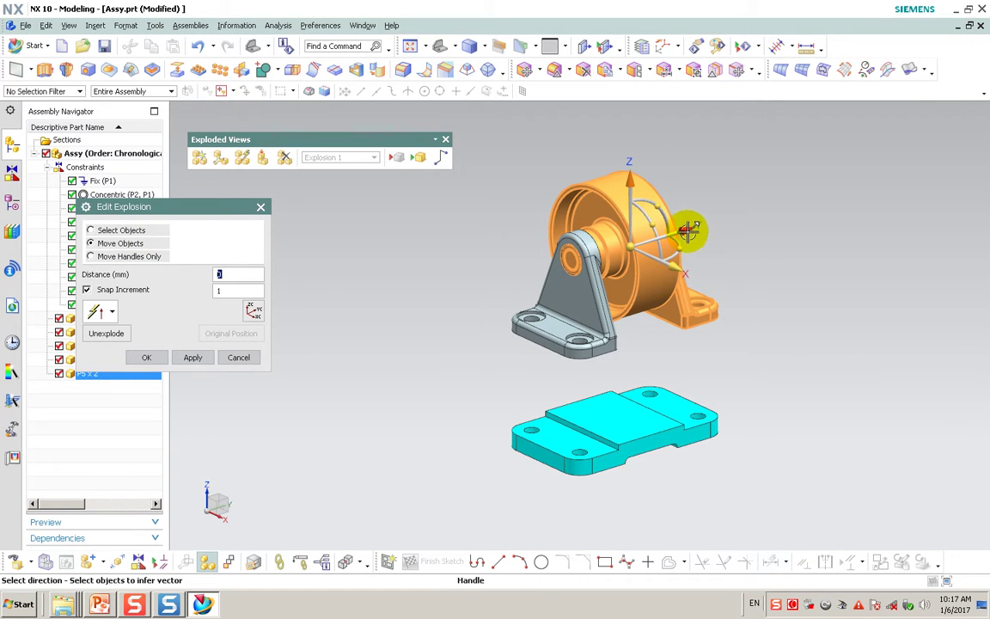
{"action": "left_click_drag", "start_coordinate": [684, 231], "coordinate": [763, 207]}
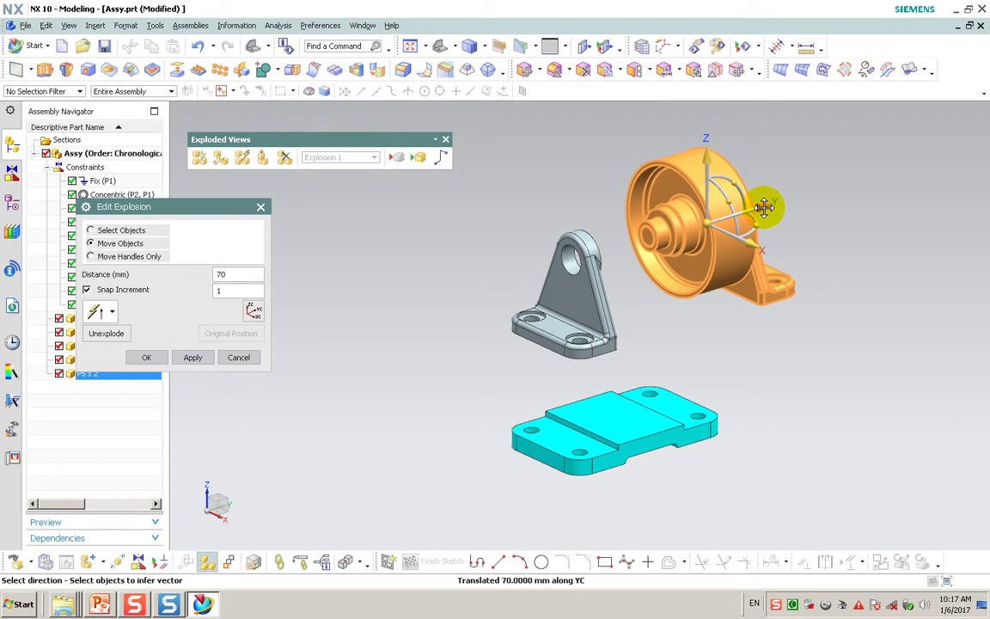
{"action": "scroll", "coordinate": [696, 302], "scroll_direction": "down", "scroll_amount": 2}
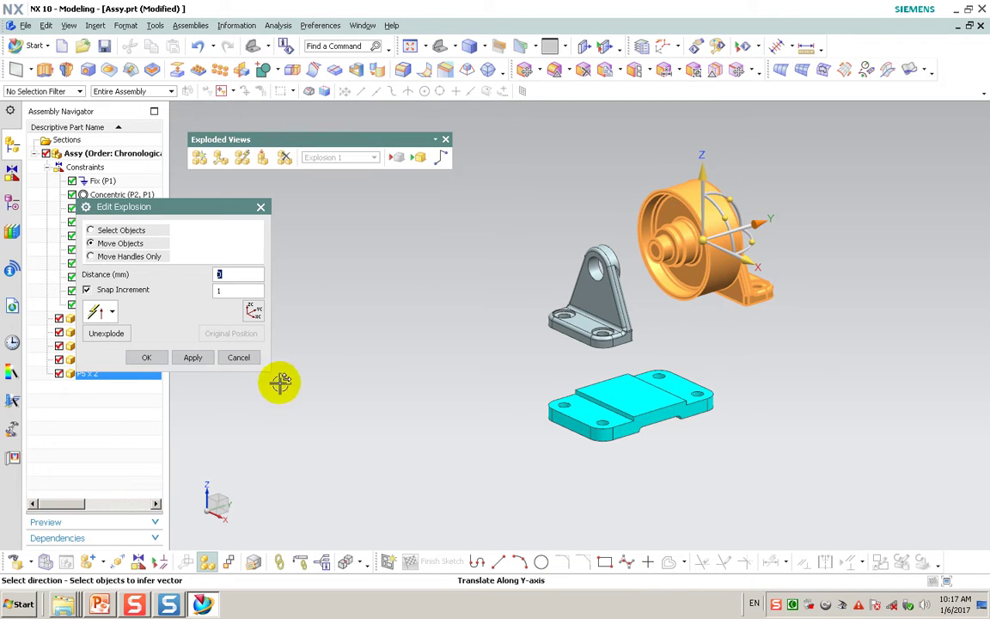
Step: Finish Explosion 1 and display (No Explosion), orbiting back to an isometric view
{"action": "left_click", "coordinate": [240, 357]}
{"action": "mouse_move", "coordinate": [463, 364]}
{"action": "middle_mouse_down"}
{"action": "mouse_move", "coordinate": [404, 353]}
{"action": "mouse_move", "coordinate": [442, 341]}
{"action": "middle_mouse_up"}
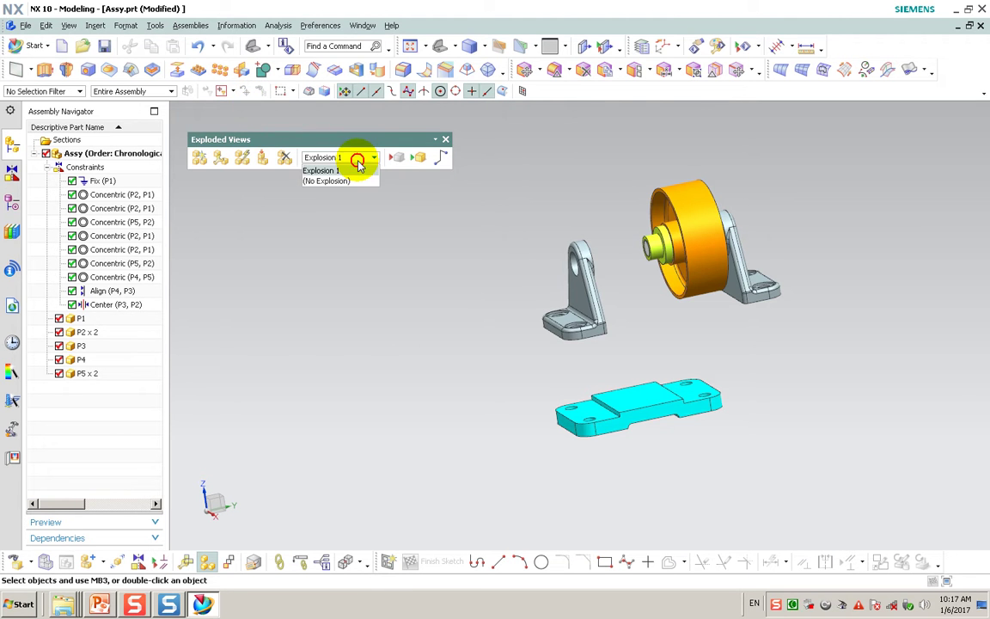
{"action": "left_click", "coordinate": [337, 181]}
{"action": "mouse_move", "coordinate": [415, 254]}
{"action": "middle_mouse_down"}
{"action": "mouse_move", "coordinate": [467, 291]}
{"action": "mouse_move", "coordinate": [437, 267]}
{"action": "middle_mouse_up"}
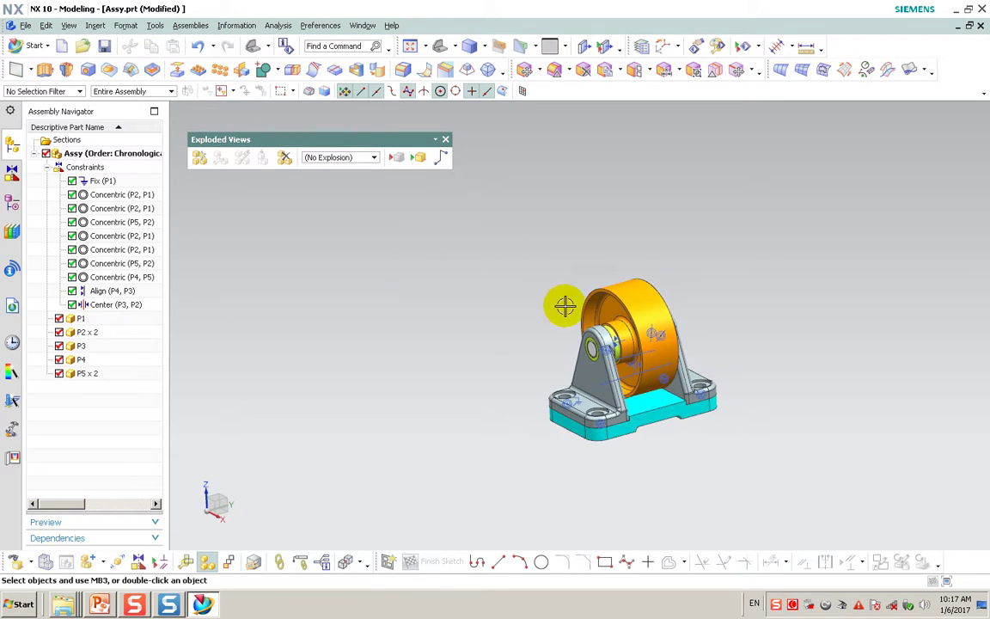
{"action": "middle_click_drag", "start_coordinate": [700, 367], "coordinate": [708, 382]}
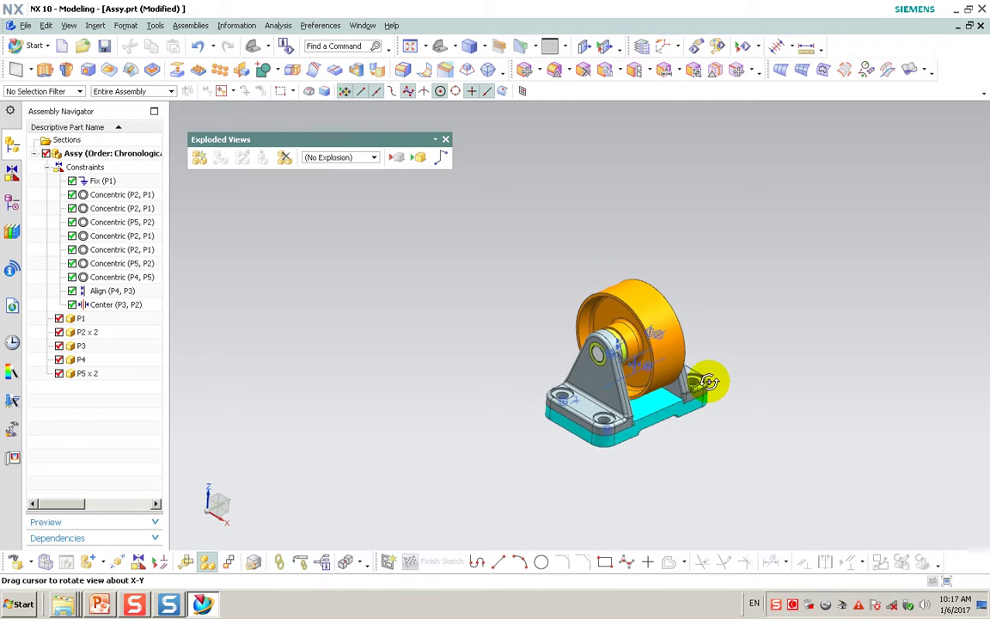
{"action": "scroll", "coordinate": [763, 430], "scroll_direction": "up", "scroll_amount": 3}
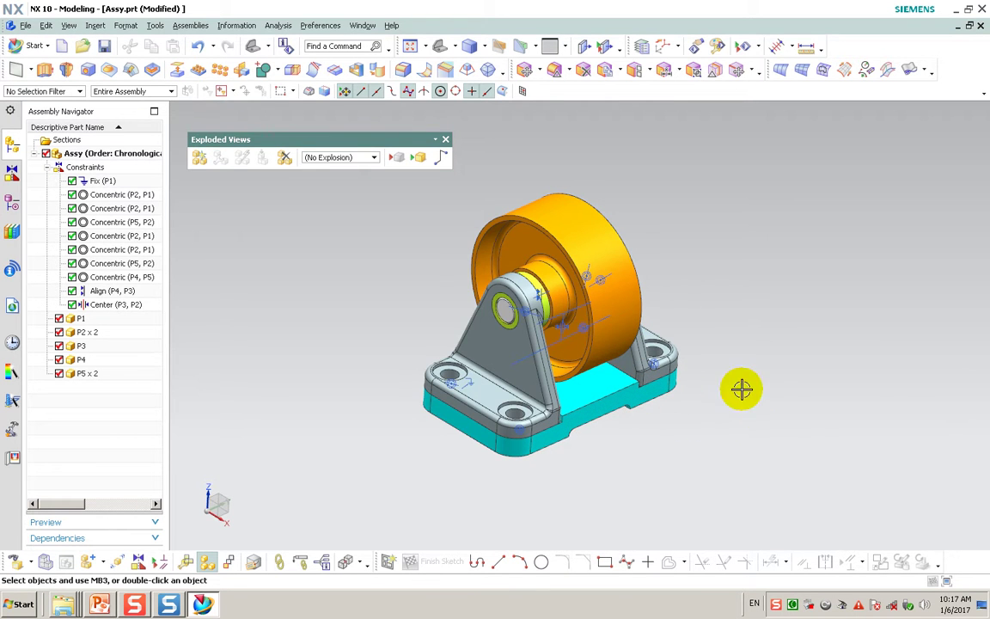
Step: Create Explosion 2 and move base plate P1 down 58 mm along Z
{"action": "left_click", "coordinate": [199, 157]}
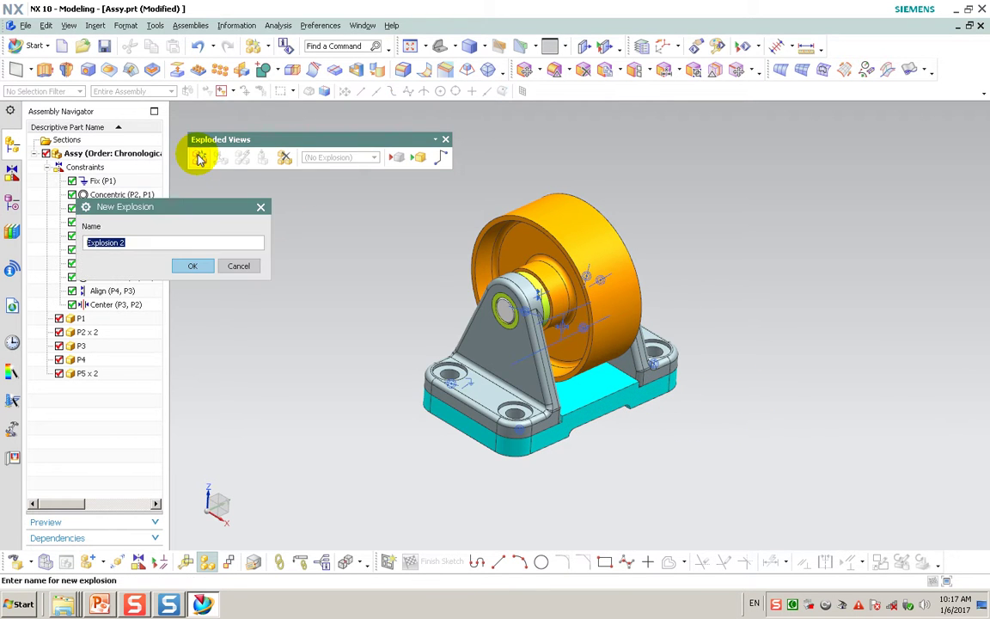
{"action": "left_click", "coordinate": [190, 266]}
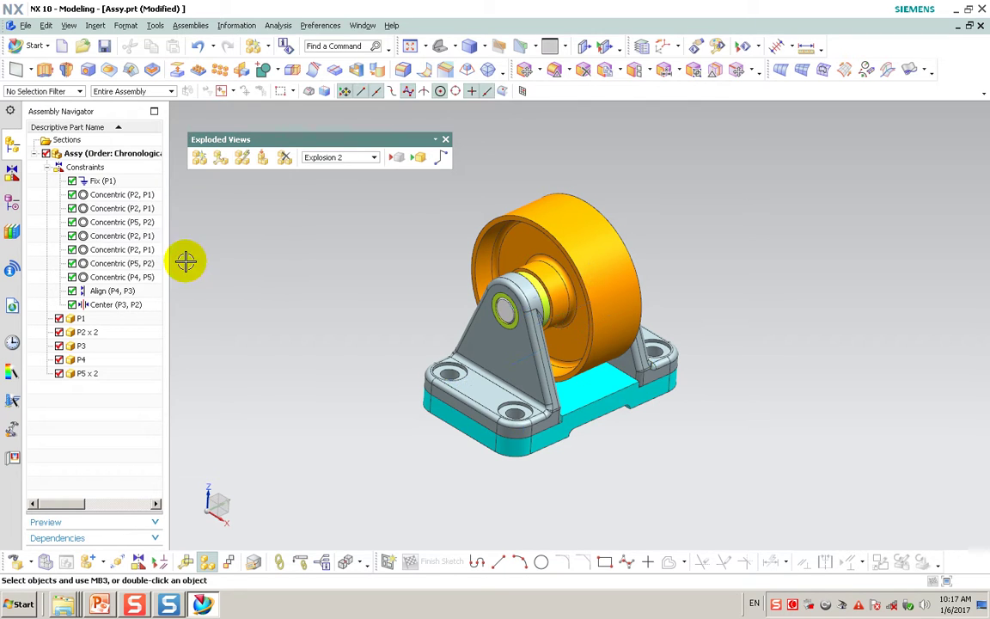
{"action": "left_click", "coordinate": [219, 159]}
{"action": "left_click", "coordinate": [567, 399]}
{"action": "left_click", "coordinate": [120, 243]}
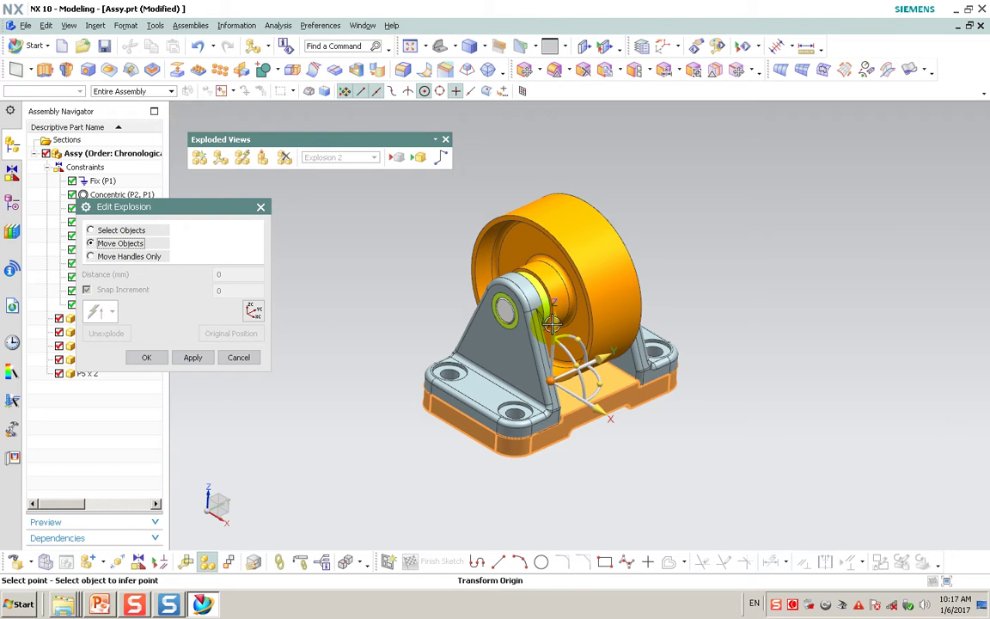
{"action": "left_click_drag", "start_coordinate": [552, 322], "coordinate": [557, 440]}
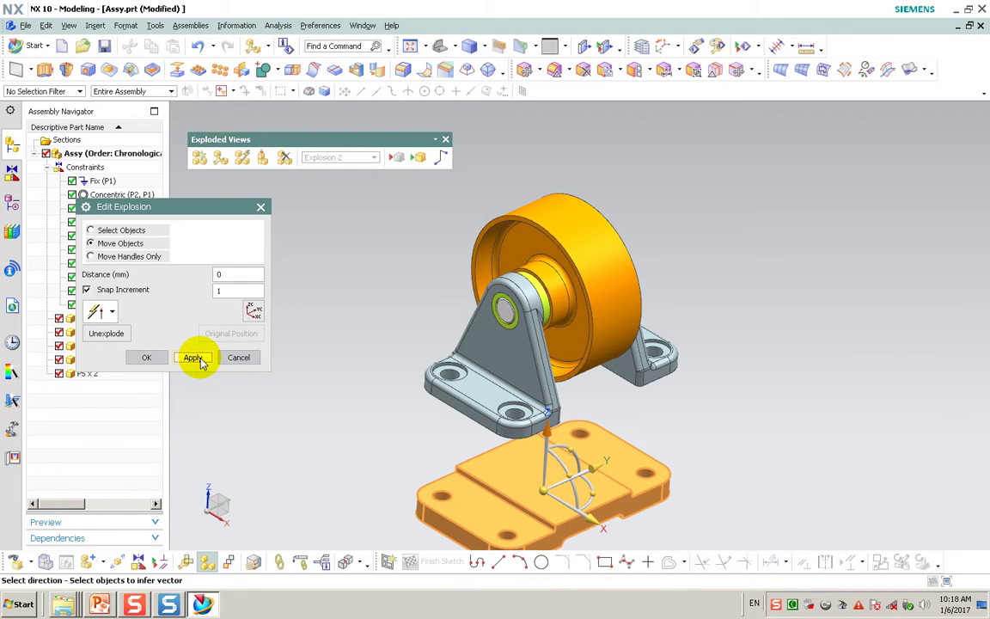
{"action": "left_click", "coordinate": [127, 230]}
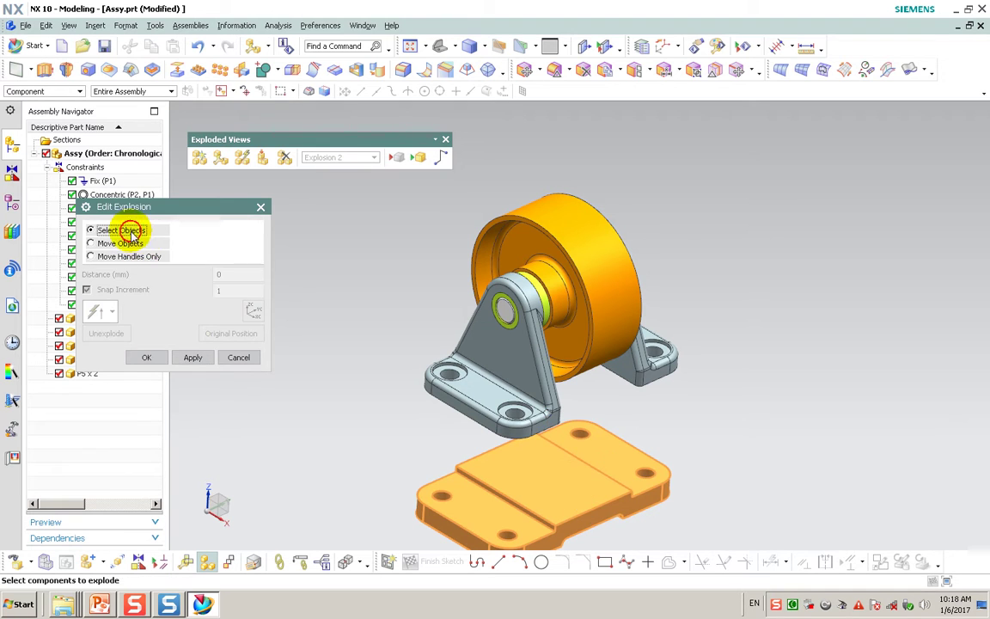
Step: Select bracket P2 and bushing P5 and move them 99 mm away along Y
{"action": "left_click", "coordinate": [238, 356]}
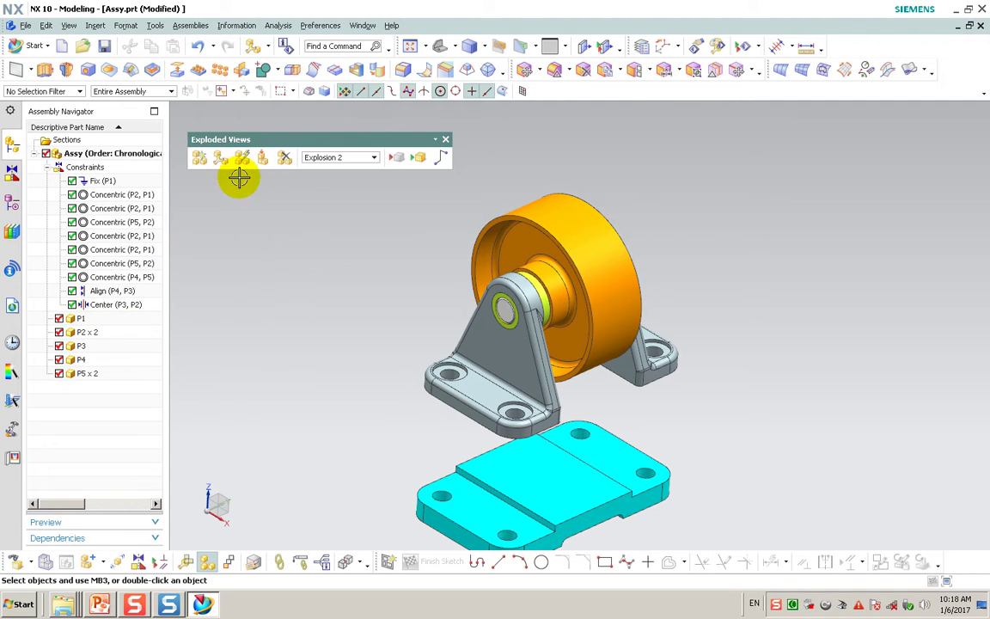
{"action": "left_click", "coordinate": [224, 166]}
{"action": "left_click", "coordinate": [488, 347]}
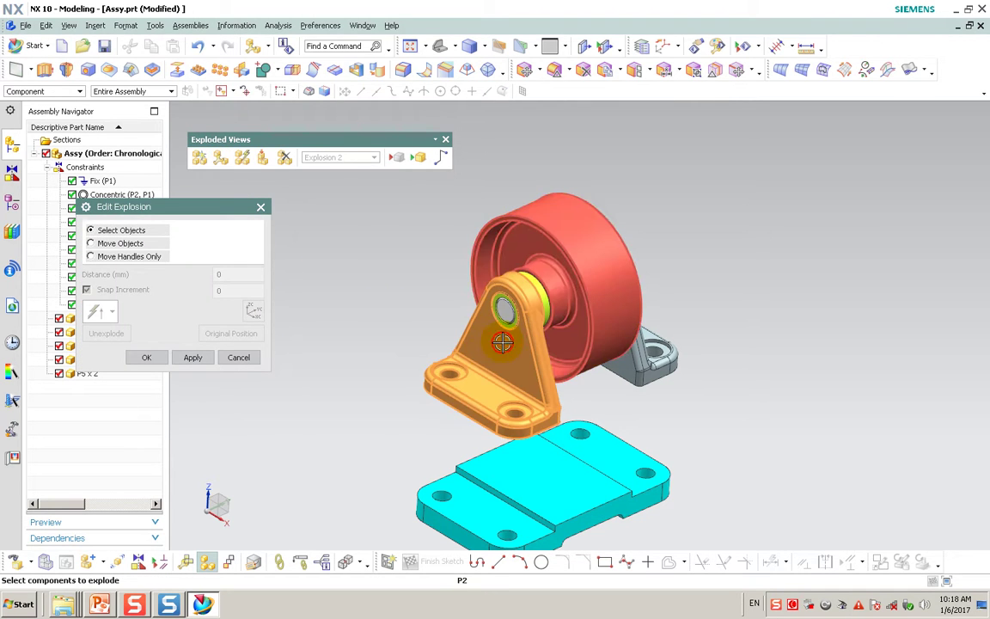
{"action": "middle_click_drag", "start_coordinate": [477, 347], "coordinate": [467, 339]}
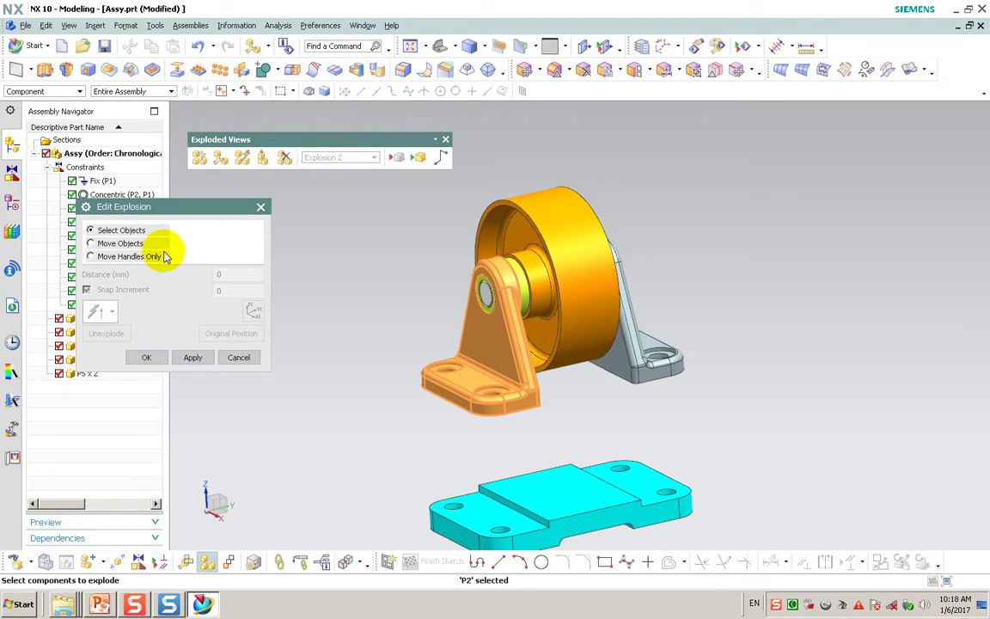
{"action": "scroll", "coordinate": [459, 298], "scroll_direction": "up", "scroll_amount": 2}
{"action": "scroll", "coordinate": [479, 309], "scroll_direction": "up", "scroll_amount": 2}
{"action": "left_click", "coordinate": [471, 305]}
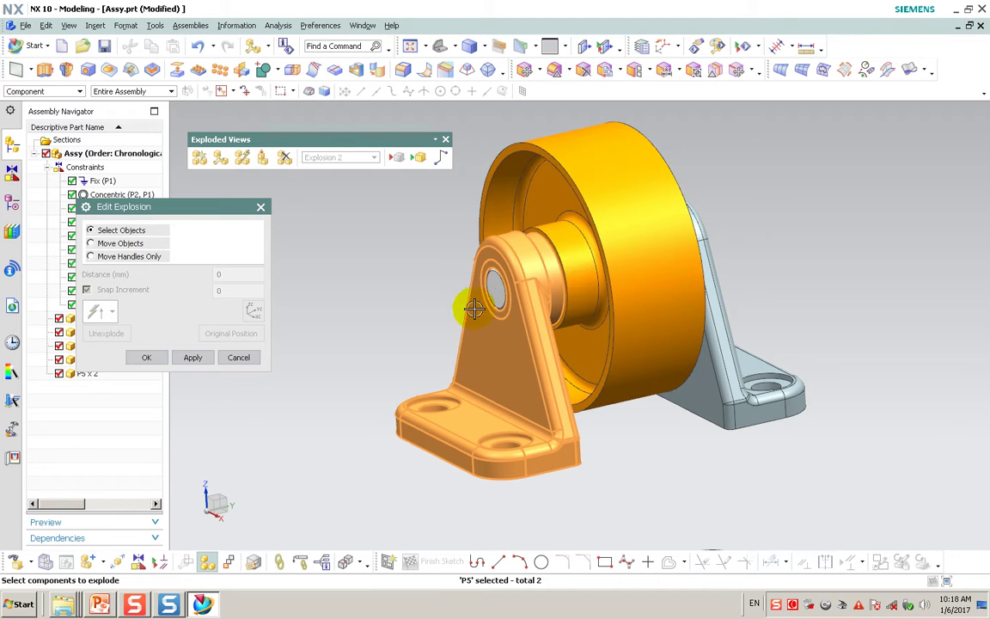
{"action": "left_click", "coordinate": [120, 244]}
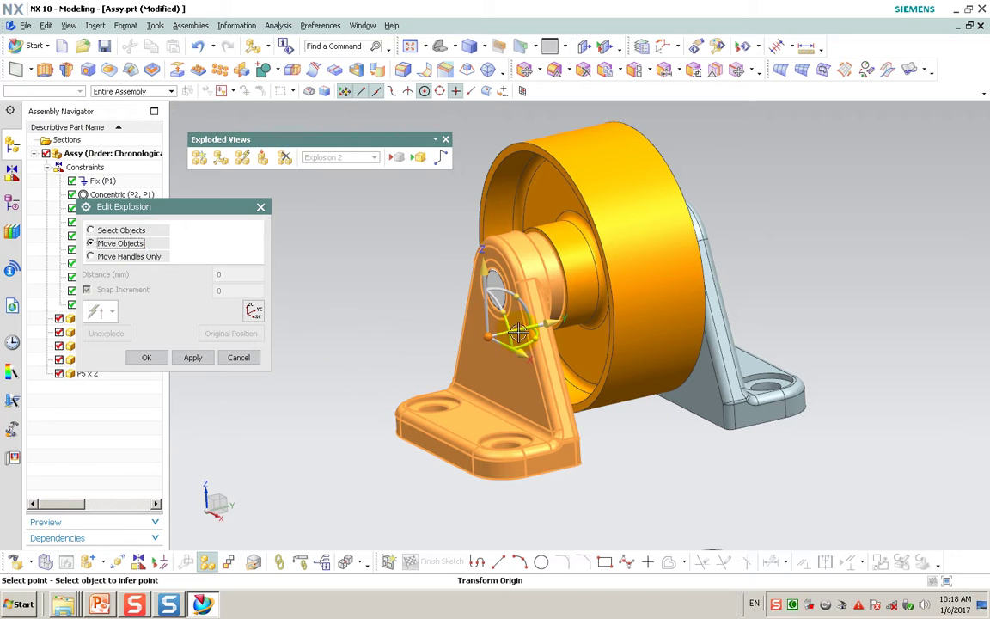
{"action": "left_click_drag", "start_coordinate": [552, 324], "coordinate": [308, 356]}
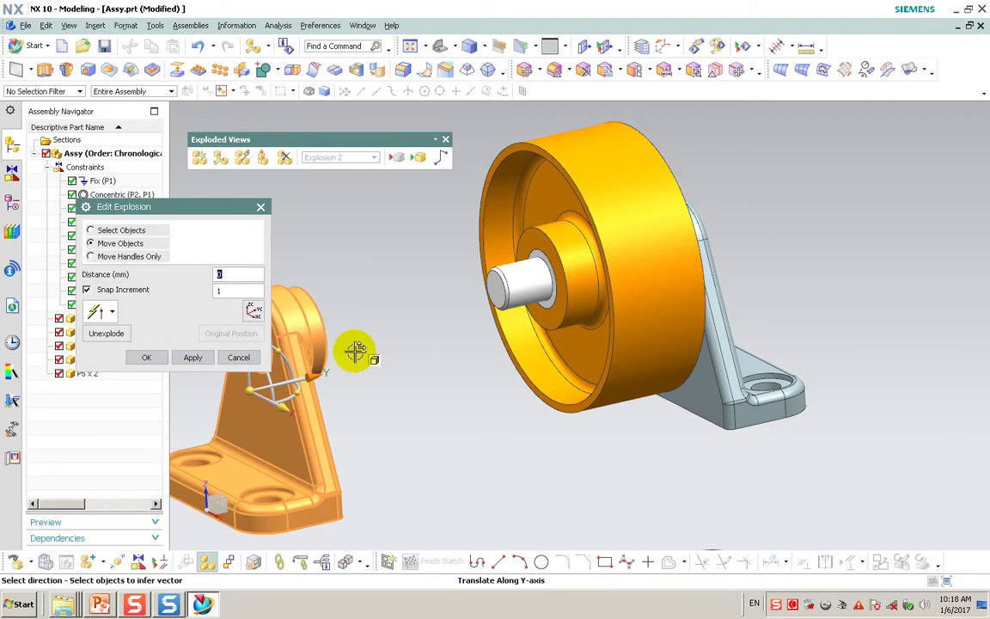
Step: Deselect P2 and slide bushing P5 back toward the wheel along Y, then confirm
{"action": "left_click", "coordinate": [115, 231]}
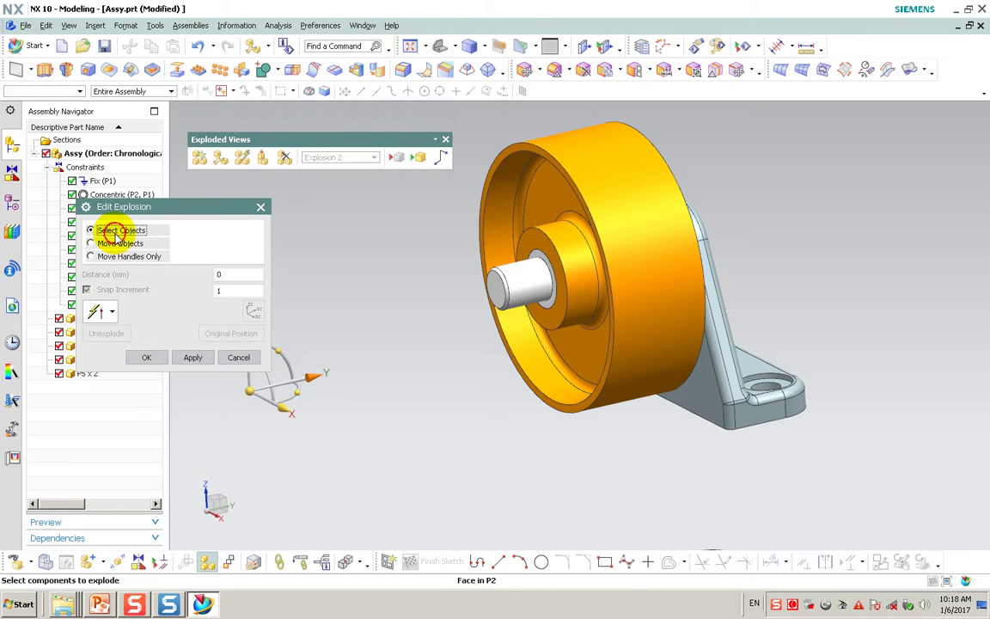
{"action": "left_click", "coordinate": [256, 412]}
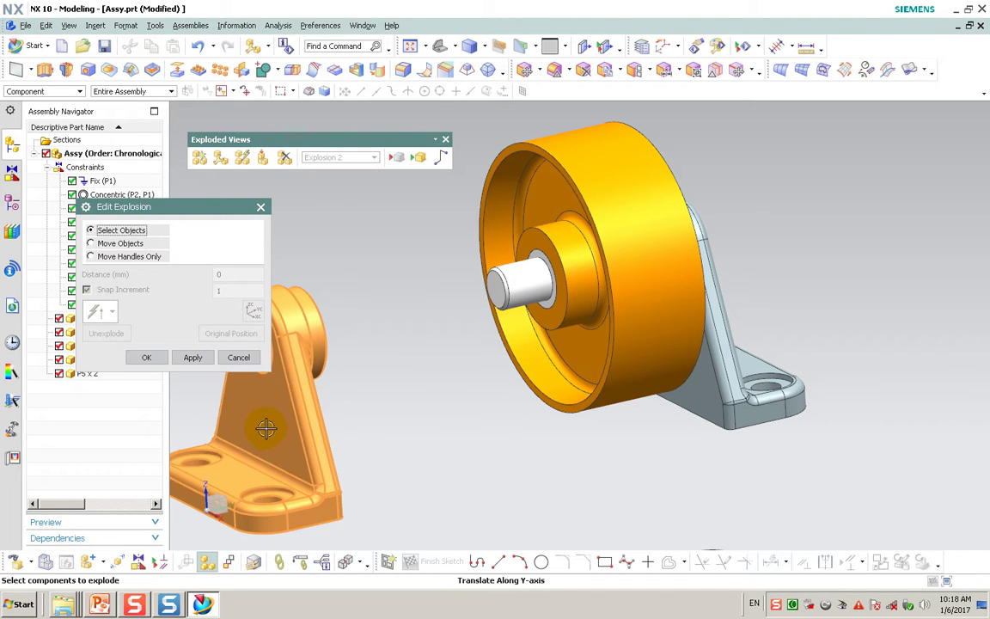
{"action": "left_click", "coordinate": [265, 423], "text": "shift"}
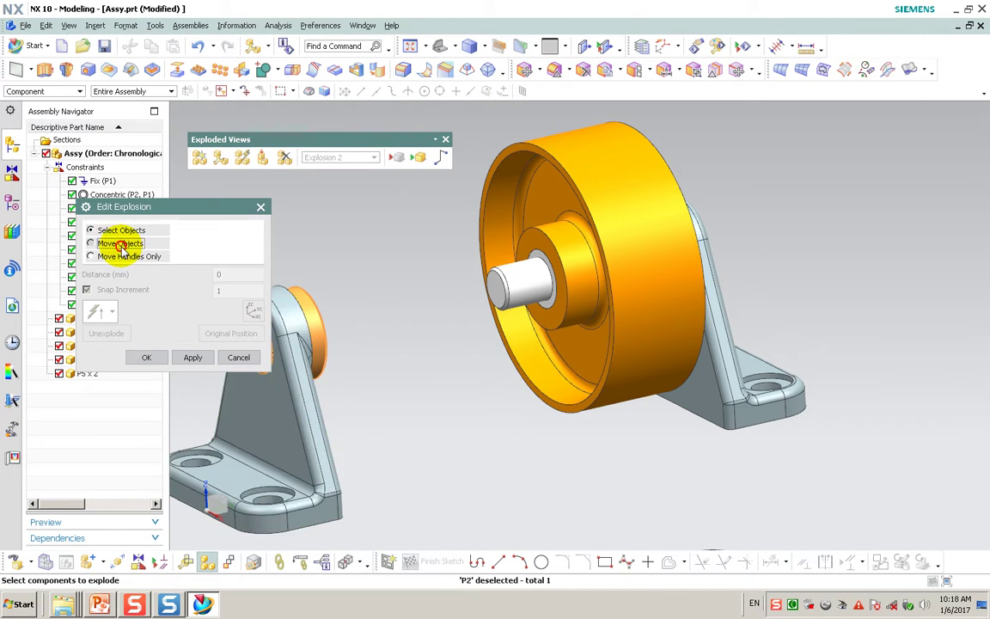
{"action": "left_click", "coordinate": [121, 244]}
{"action": "left_click_drag", "start_coordinate": [348, 327], "coordinate": [384, 317]}
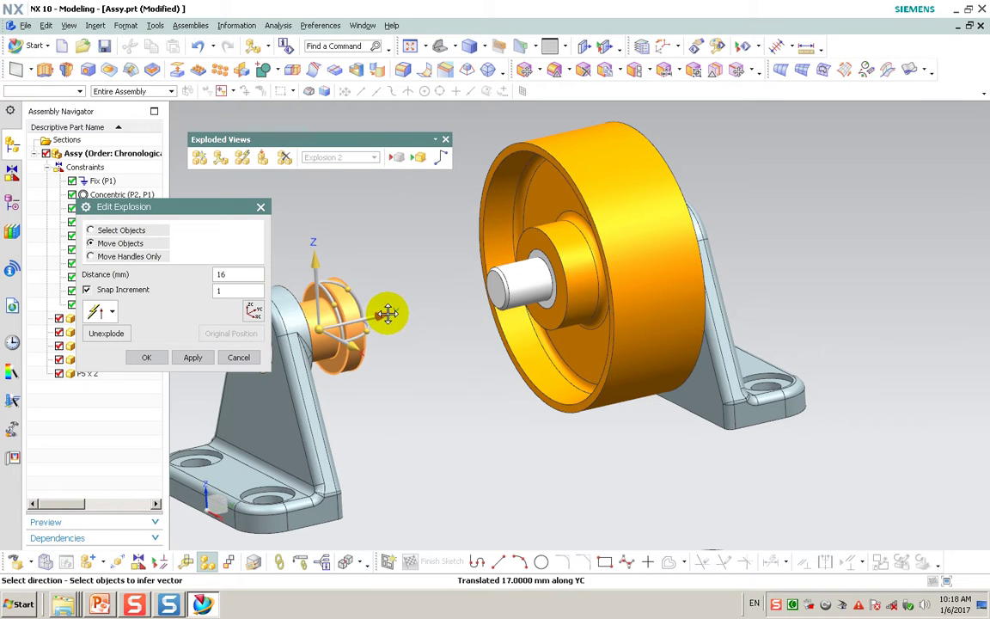
{"action": "left_click", "coordinate": [146, 359]}
{"action": "scroll", "coordinate": [321, 364], "scroll_direction": "down", "scroll_amount": 3}
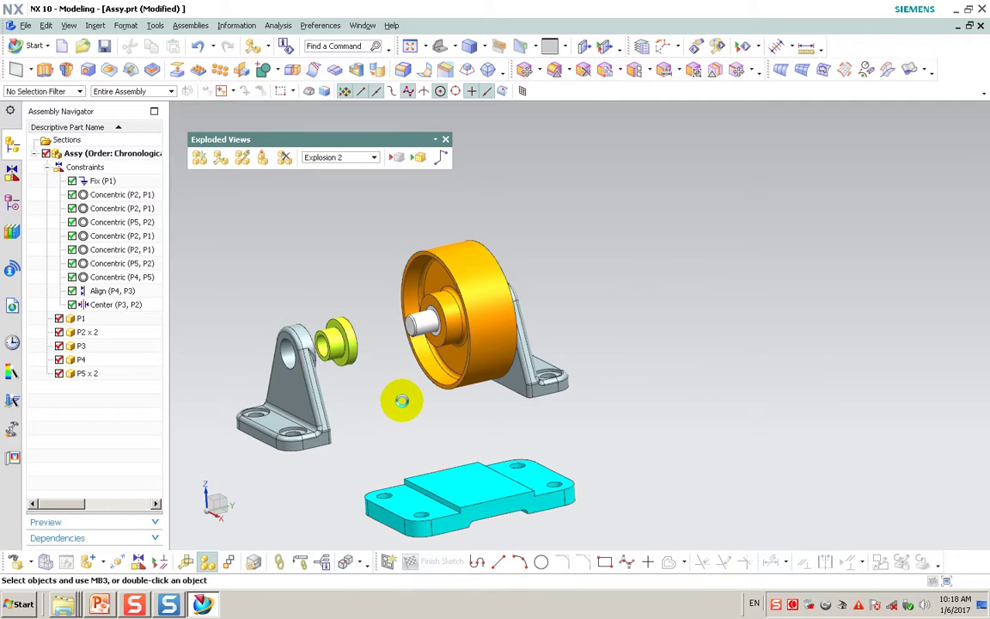
{"action": "middle_click_drag", "start_coordinate": [402, 400], "coordinate": [390, 405]}
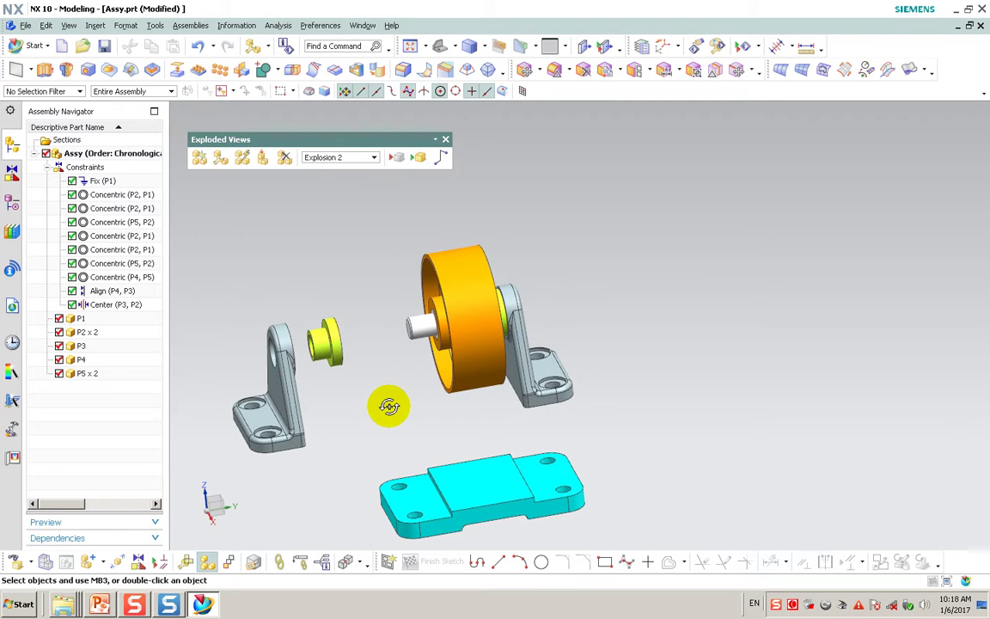
Step: Select the far bracket parts and slide them outward along Y
{"action": "left_click", "coordinate": [200, 157]}
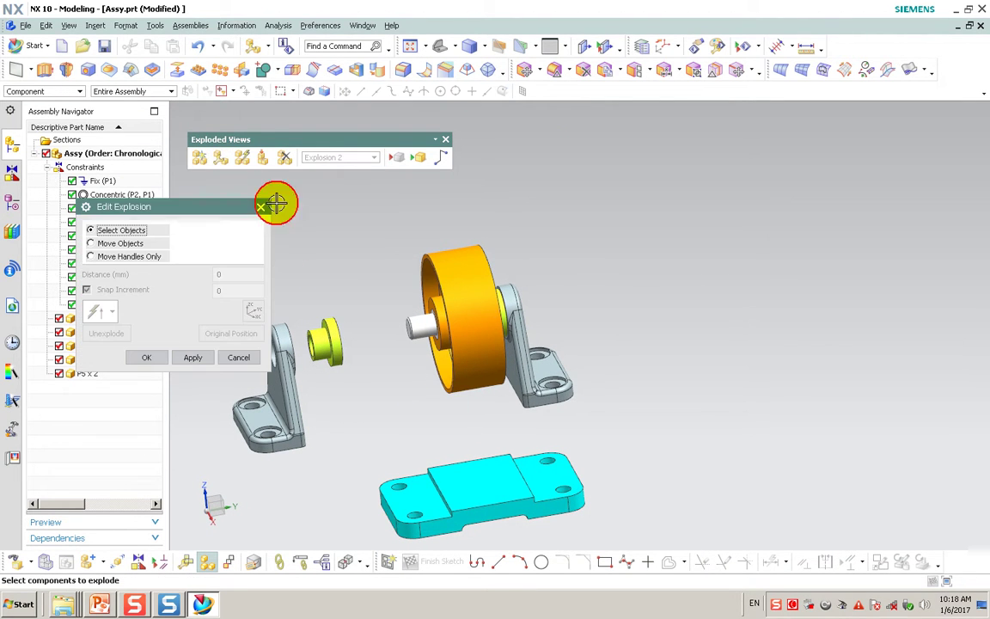
{"action": "middle_click_drag", "start_coordinate": [497, 356], "coordinate": [524, 391]}
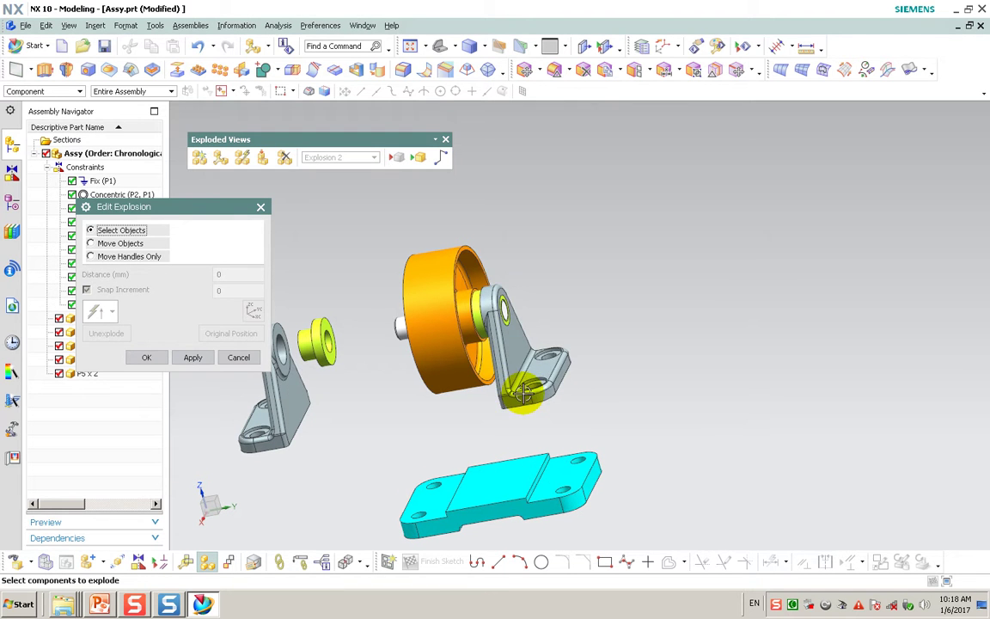
{"action": "left_click", "coordinate": [504, 347]}
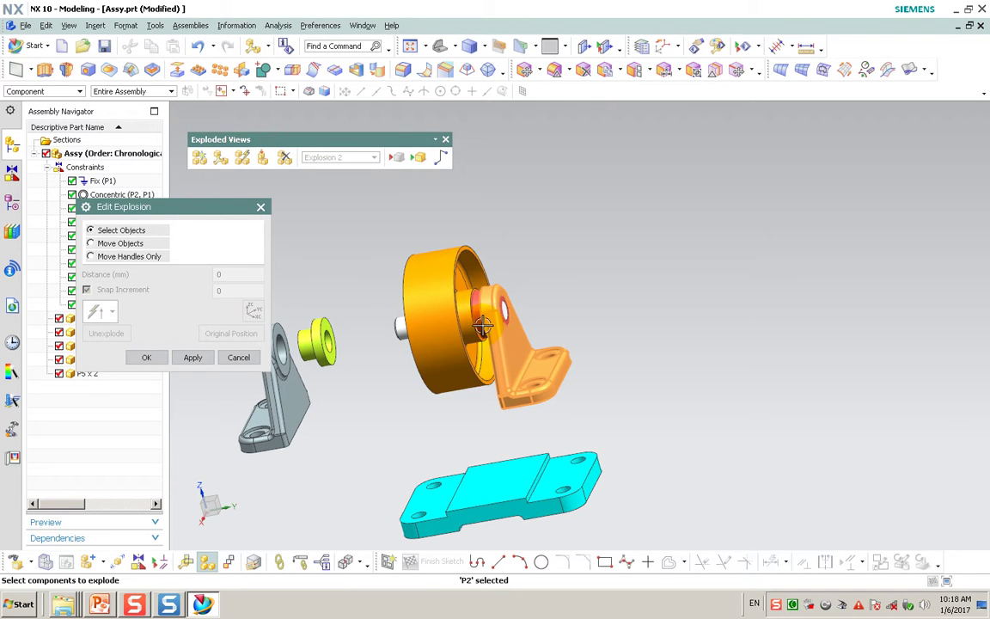
{"action": "left_click", "coordinate": [120, 243]}
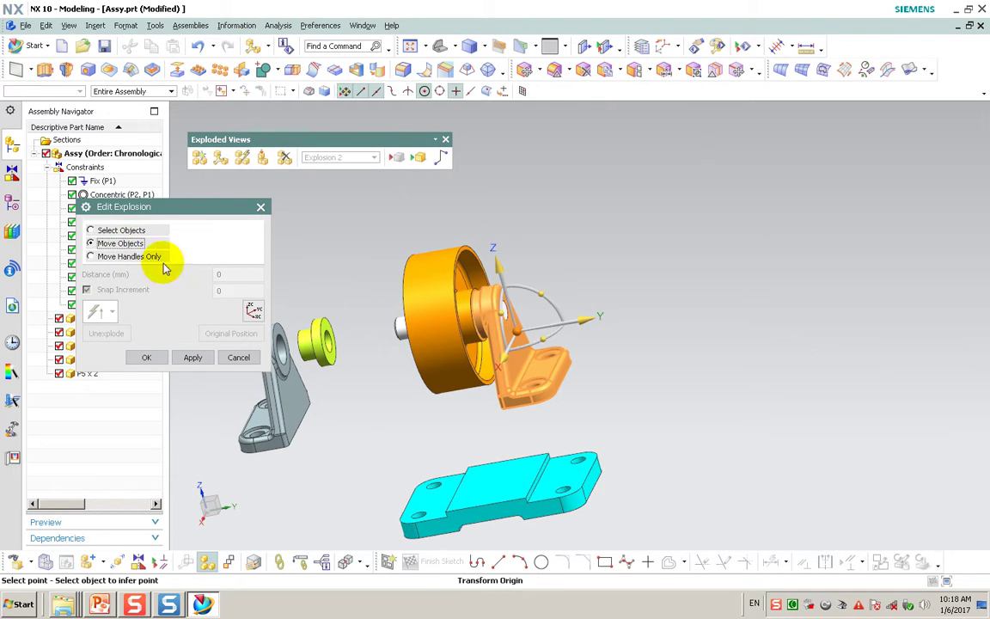
{"action": "left_click_drag", "start_coordinate": [583, 322], "coordinate": [691, 311]}
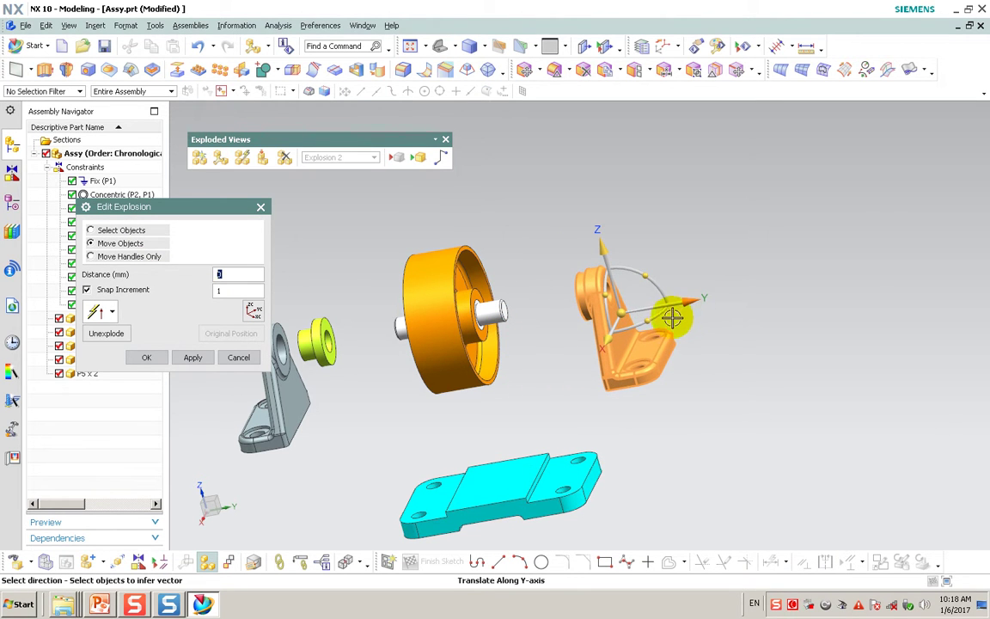
Step: Deselect the far bushing and push the far bracket farther out along Y, then confirm
{"action": "left_click", "coordinate": [125, 231]}
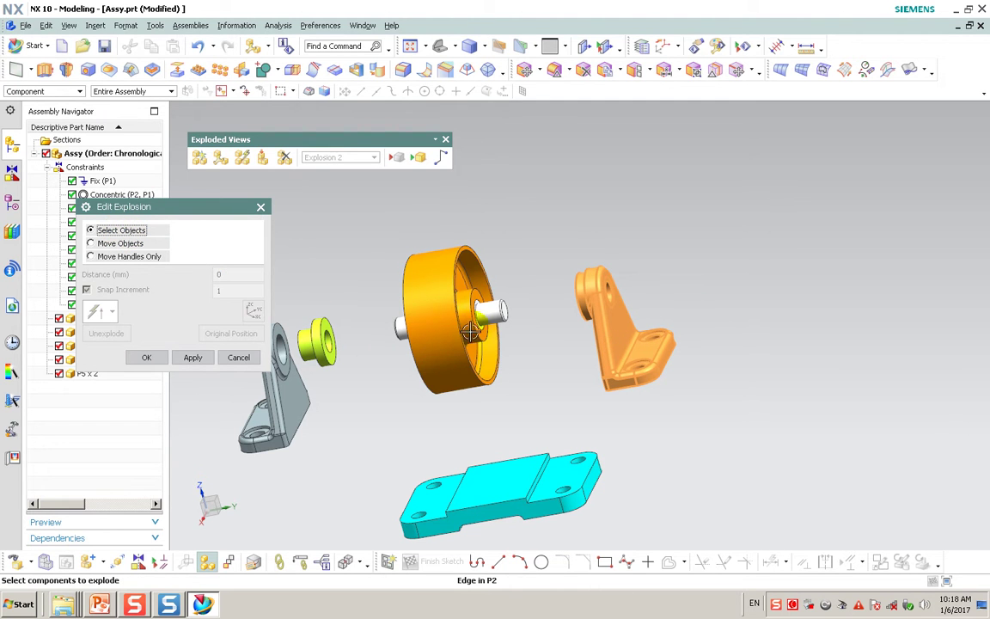
{"action": "left_click_drag", "start_coordinate": [512, 329], "coordinate": [572, 311]}
{"action": "left_click", "coordinate": [567, 305], "text": "shift"}
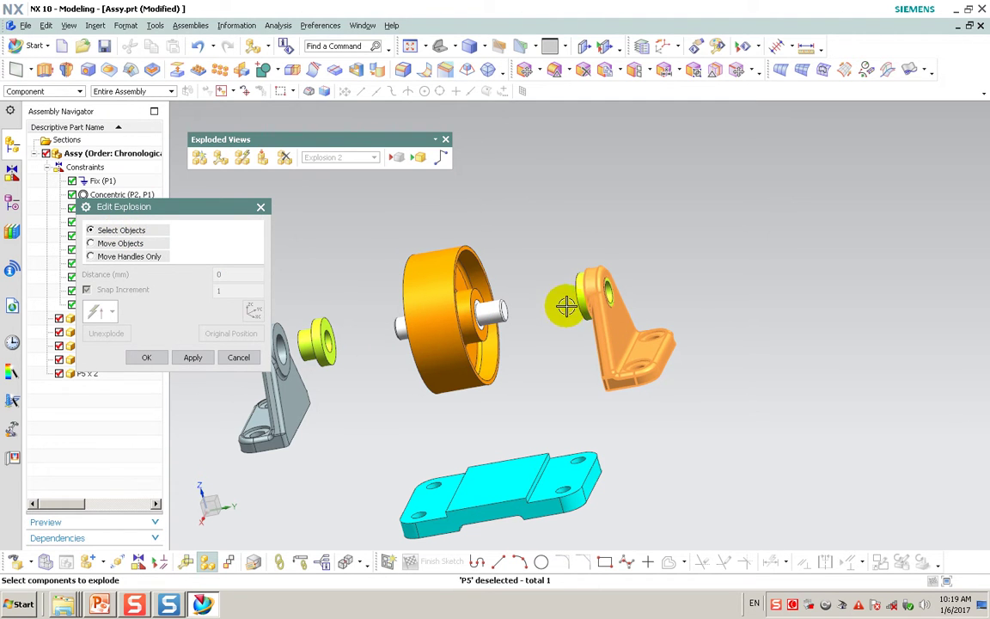
{"action": "left_click", "coordinate": [112, 243]}
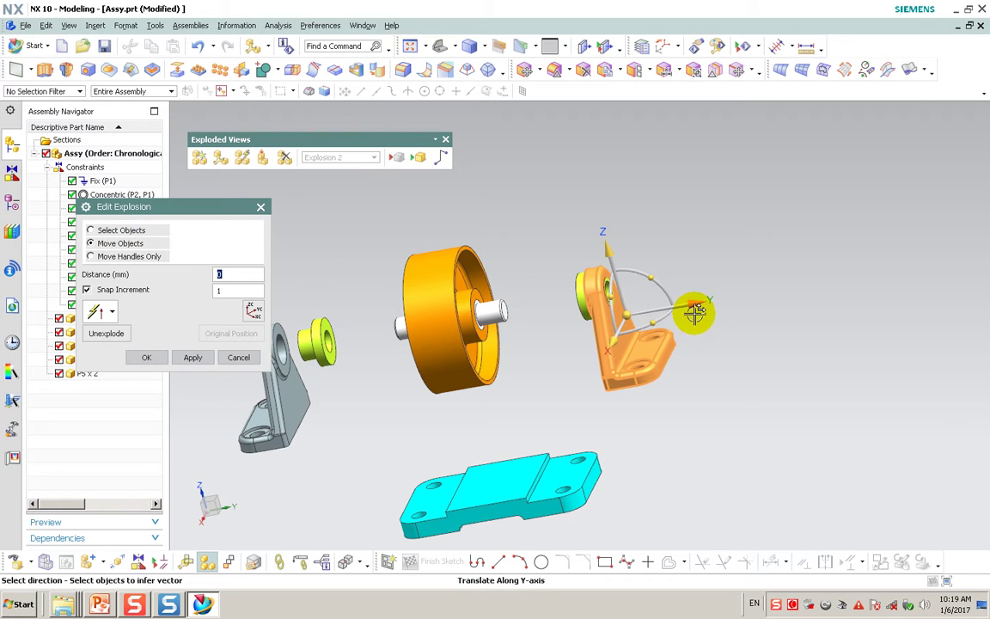
{"action": "left_click_drag", "start_coordinate": [694, 305], "coordinate": [769, 293]}
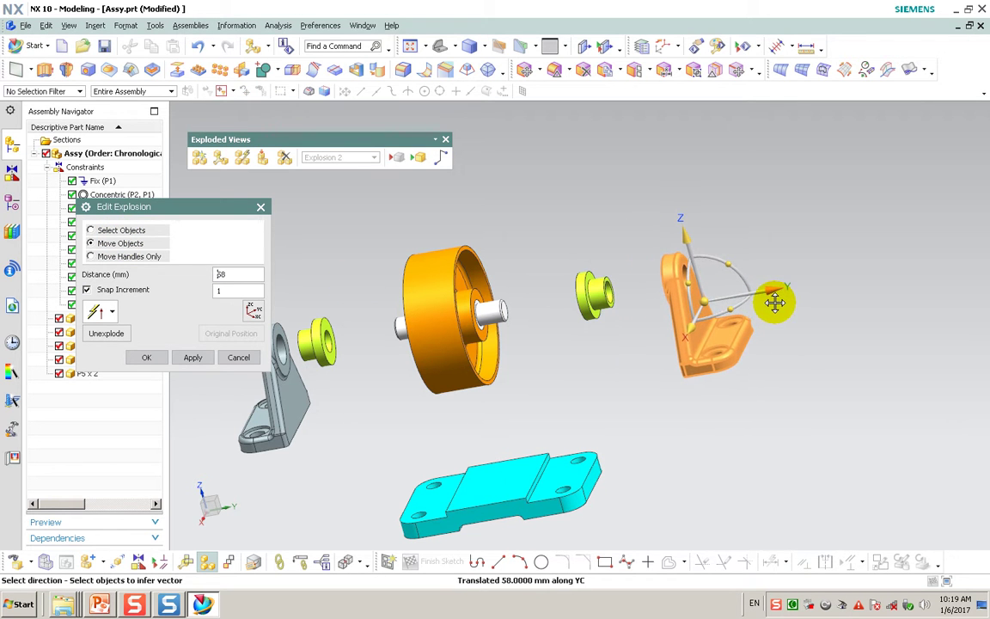
{"action": "left_click", "coordinate": [146, 357]}
{"action": "middle_click_drag", "start_coordinate": [305, 400], "coordinate": [382, 406]}
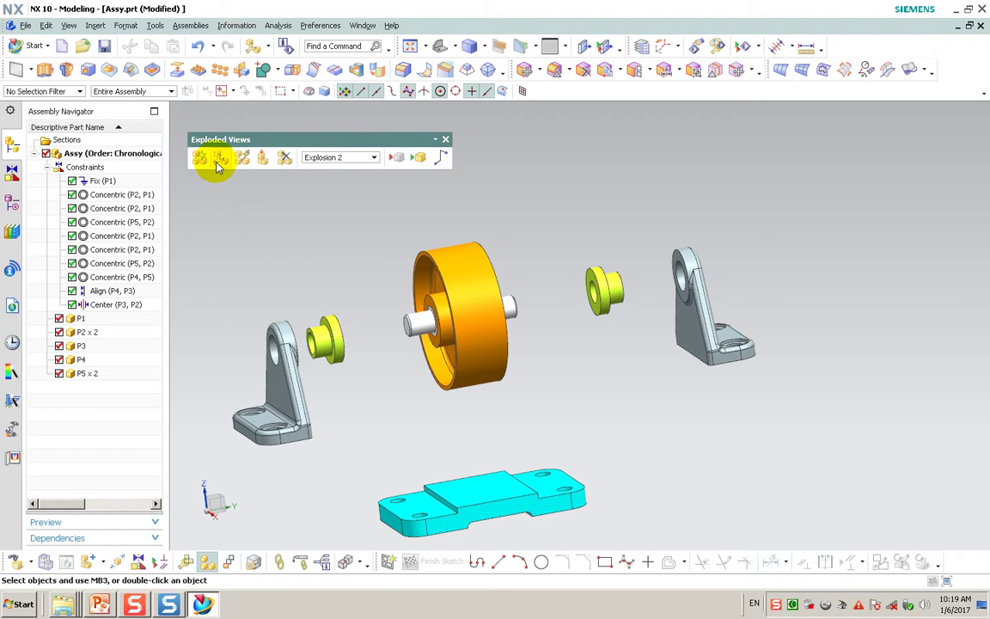
Step: Move the orange wheel 66 mm along Y toward the far bushing, exposing the pin
{"action": "left_click", "coordinate": [218, 159]}
{"action": "left_click", "coordinate": [431, 290]}
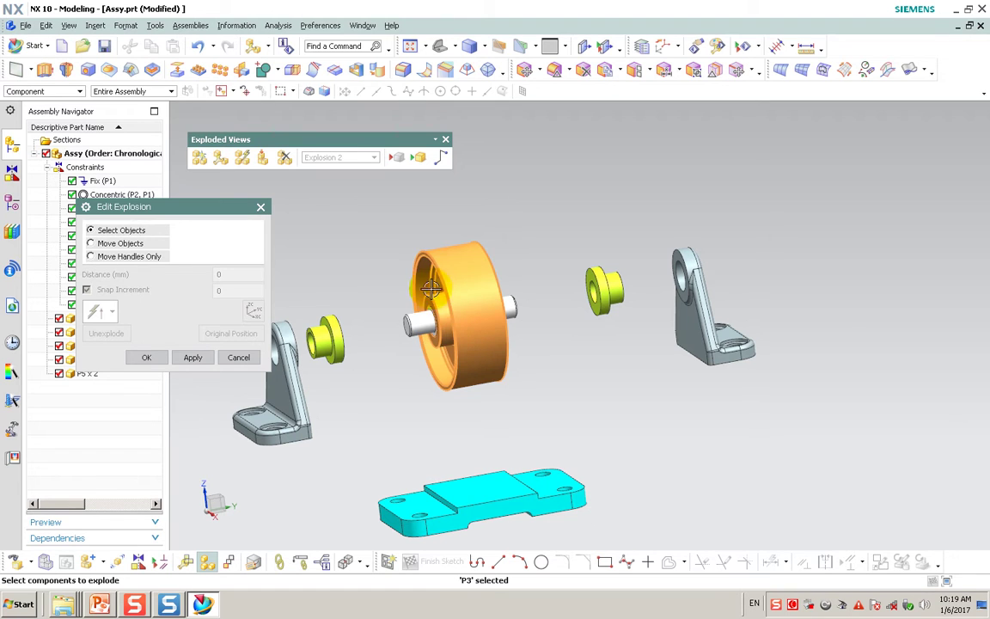
{"action": "left_click", "coordinate": [120, 243]}
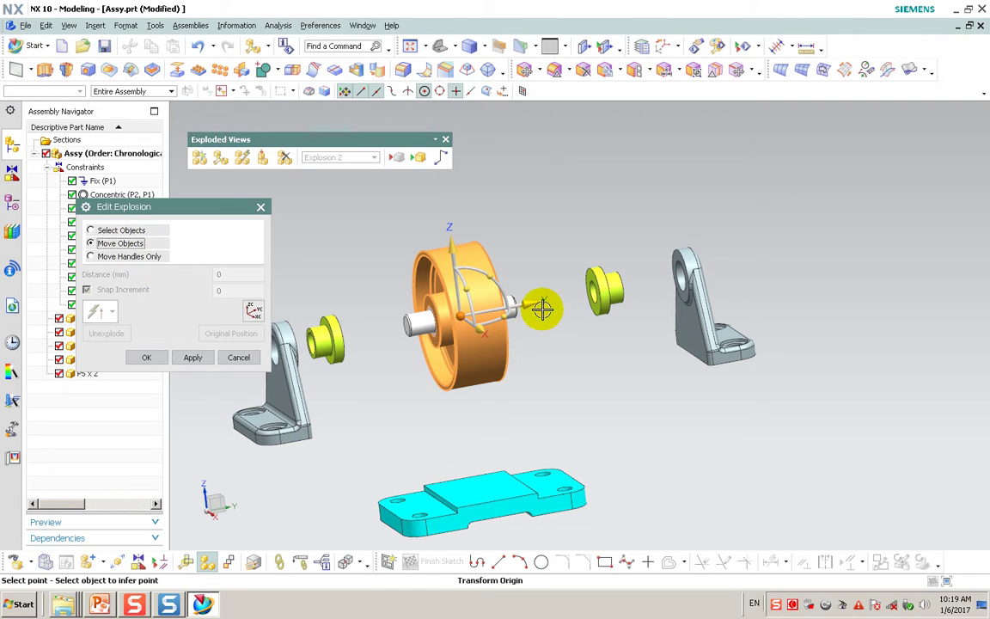
{"action": "left_click_drag", "start_coordinate": [528, 302], "coordinate": [619, 295]}
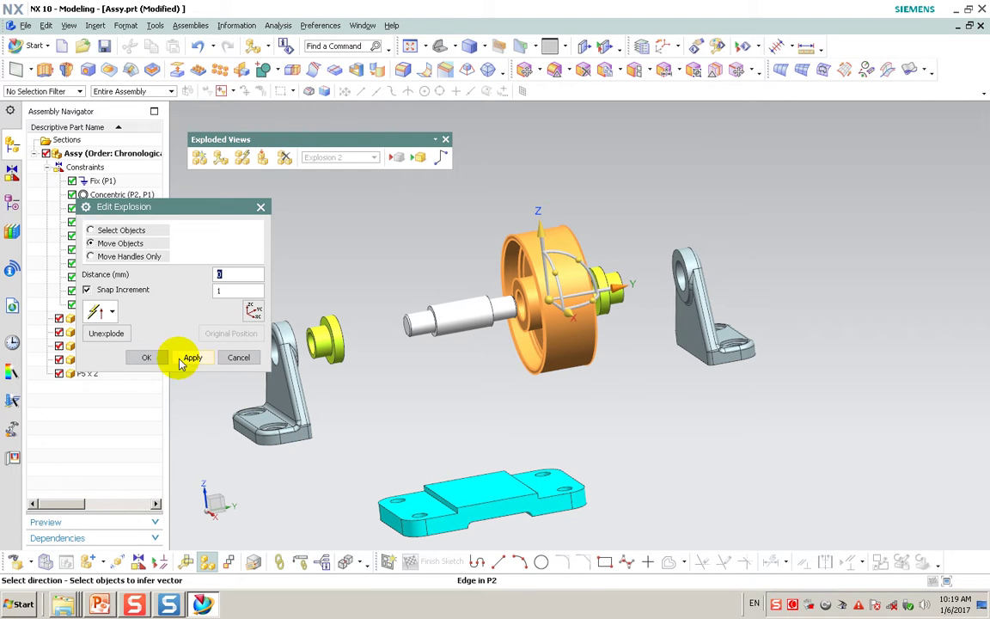
{"action": "left_click", "coordinate": [146, 356]}
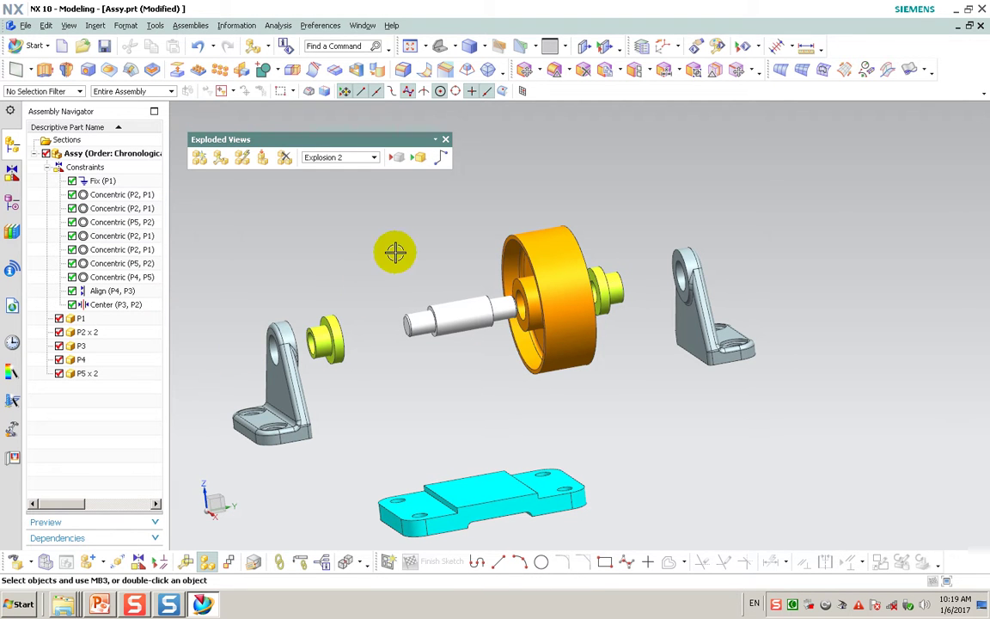
{"action": "middle_click_drag", "start_coordinate": [397, 256], "coordinate": [411, 264]}
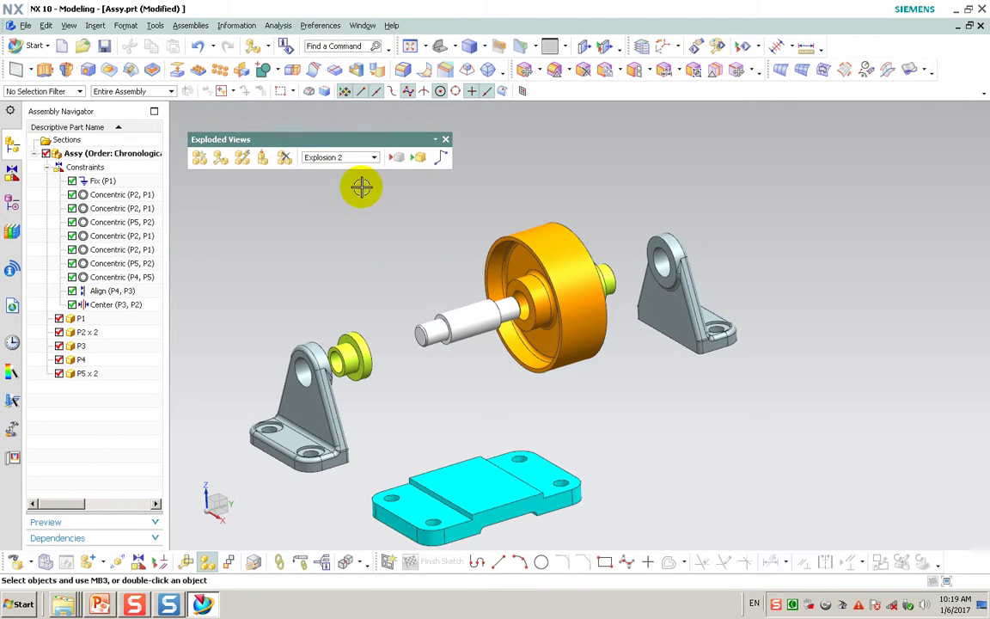
Step: Add a traceline along the wheel axis from the near bracket hole to the far bracket
{"action": "left_click", "coordinate": [439, 160]}
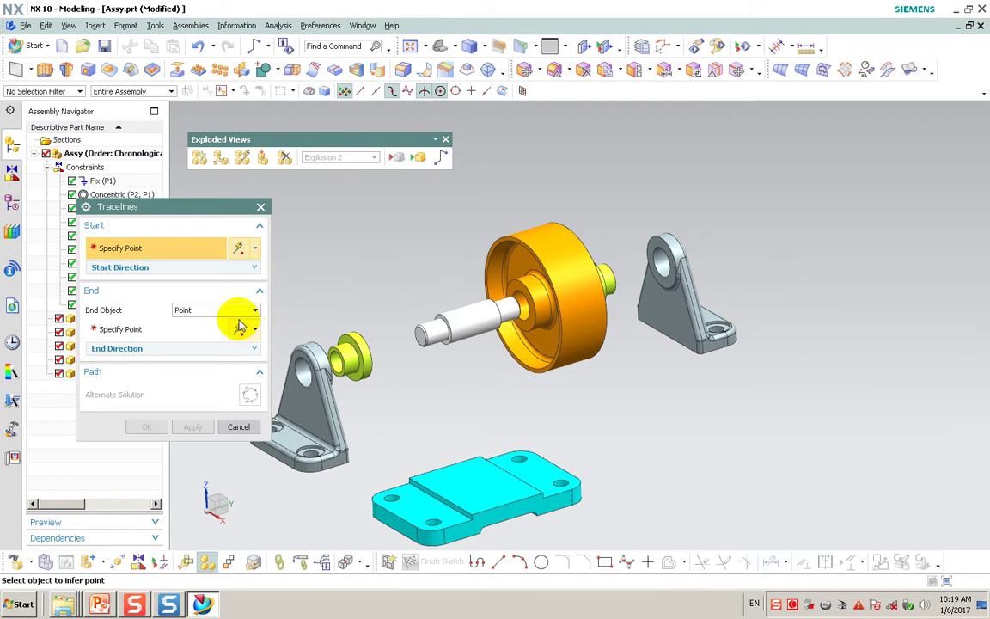
{"action": "mouse_move", "coordinate": [330, 386]}
{"action": "middle_mouse_down"}
{"action": "mouse_move", "coordinate": [330, 410]}
{"action": "mouse_move", "coordinate": [358, 395]}
{"action": "mouse_move", "coordinate": [342, 411]}
{"action": "mouse_move", "coordinate": [326, 407]}
{"action": "middle_mouse_up"}
{"action": "scroll", "coordinate": [325, 406], "scroll_direction": "up", "scroll_amount": 3}
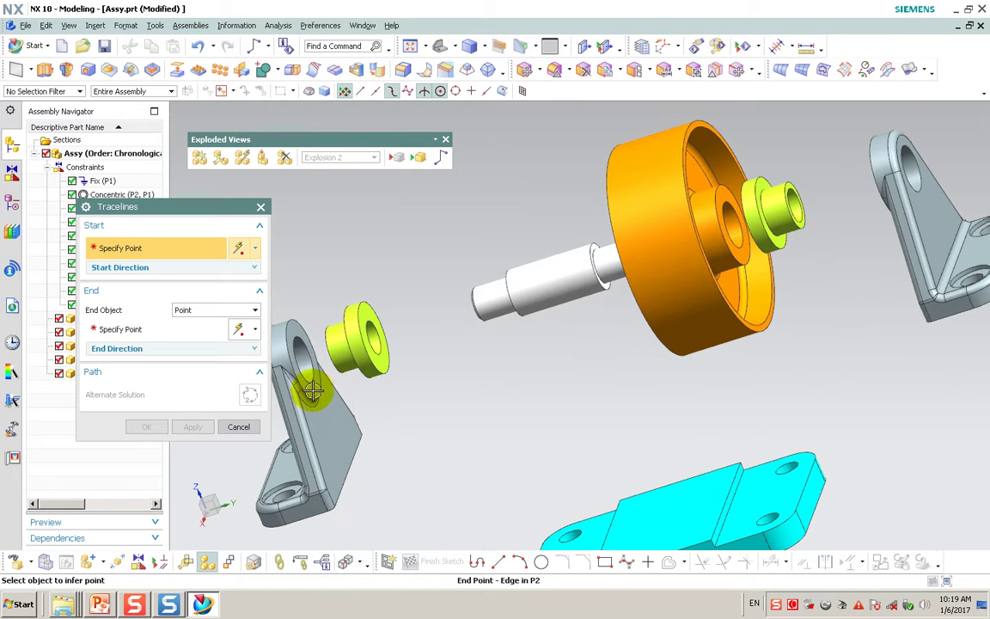
{"action": "middle_click_drag", "start_coordinate": [623, 338], "coordinate": [705, 321]}
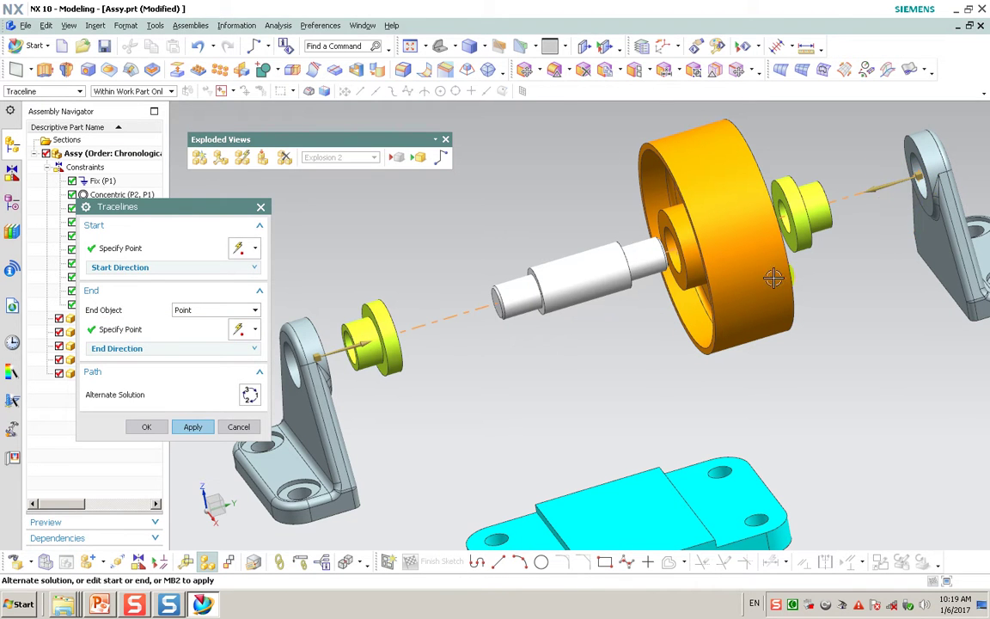
{"action": "left_click", "coordinate": [159, 428]}
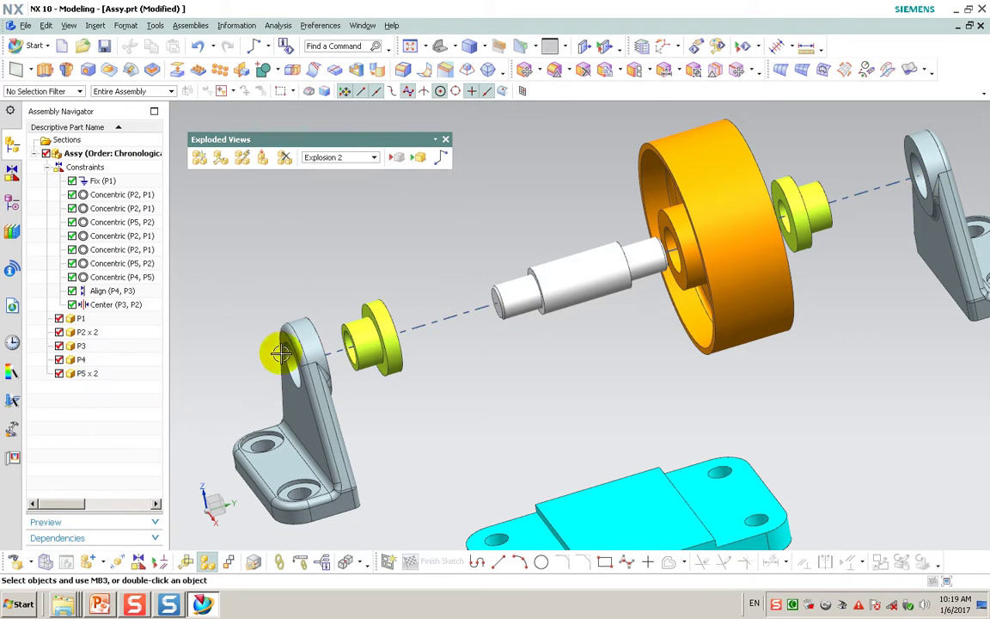
{"action": "scroll", "coordinate": [278, 345], "scroll_direction": "down", "scroll_amount": 2}
{"action": "mouse_move", "coordinate": [281, 343]}
{"action": "middle_mouse_down"}
{"action": "mouse_move", "coordinate": [389, 369]}
{"action": "mouse_move", "coordinate": [369, 364]}
{"action": "mouse_move", "coordinate": [366, 376]}
{"action": "middle_mouse_up"}
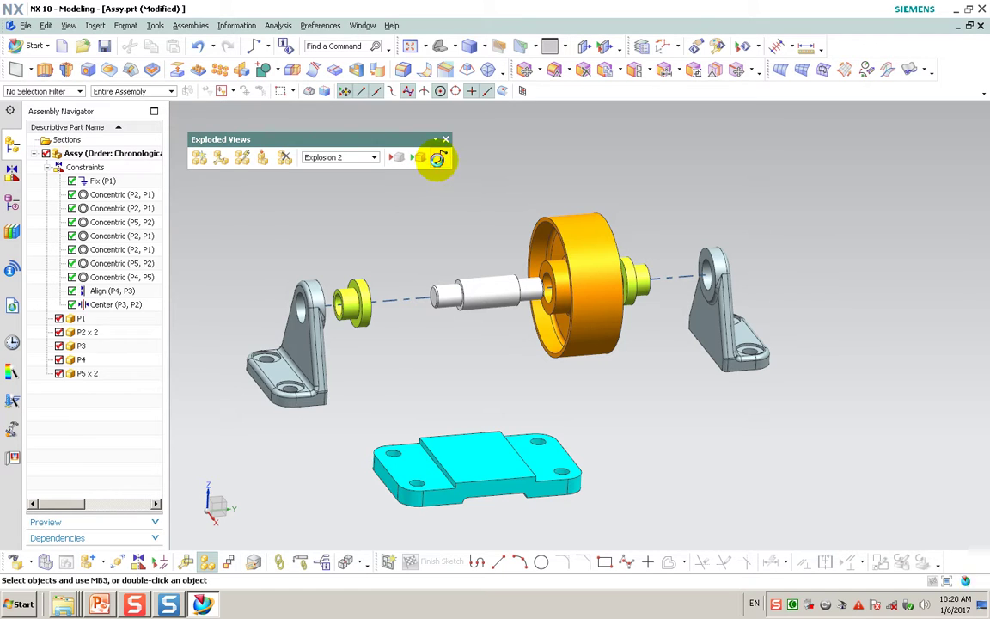
Step: Create a traceline ending at a base plate hole centre
{"action": "left_click", "coordinate": [437, 157]}
{"action": "mouse_move", "coordinate": [367, 384]}
{"action": "middle_mouse_down"}
{"action": "mouse_move", "coordinate": [376, 338]}
{"action": "mouse_move", "coordinate": [330, 269]}
{"action": "middle_mouse_up"}
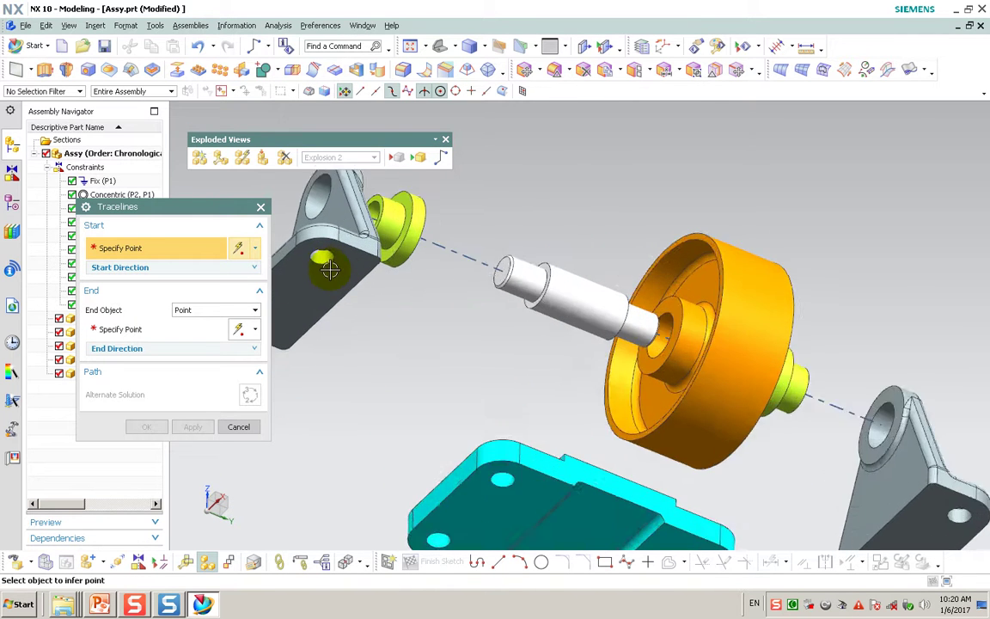
{"action": "scroll", "coordinate": [327, 254], "scroll_direction": "up", "scroll_amount": 2}
{"action": "scroll", "coordinate": [376, 283], "scroll_direction": "down", "scroll_amount": 3}
{"action": "middle_click_drag", "start_coordinate": [380, 294], "coordinate": [428, 405]}
{"action": "scroll", "coordinate": [455, 476], "scroll_direction": "up", "scroll_amount": 4}
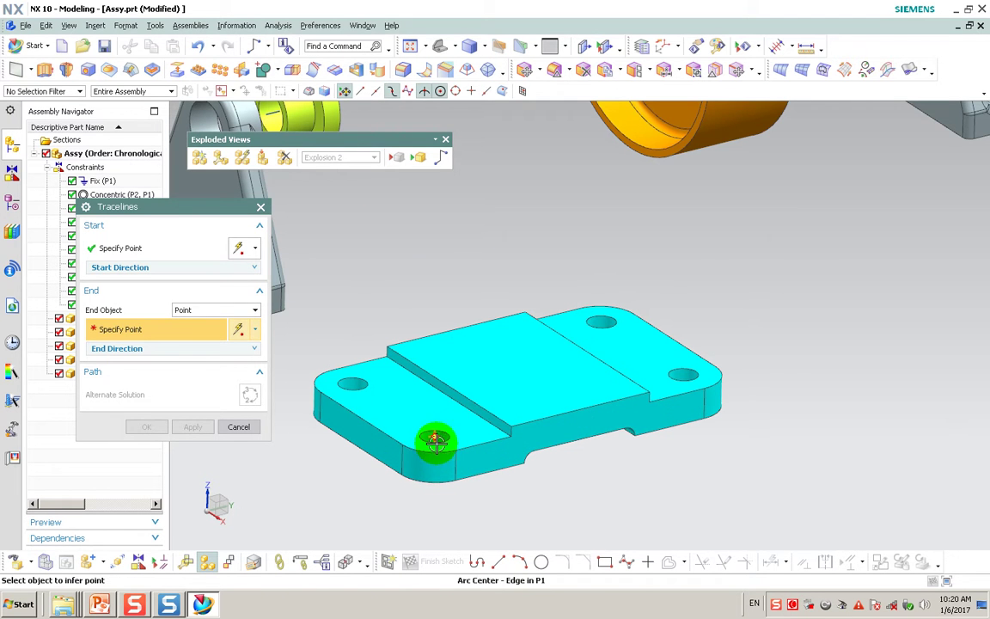
{"action": "left_click", "coordinate": [436, 439]}
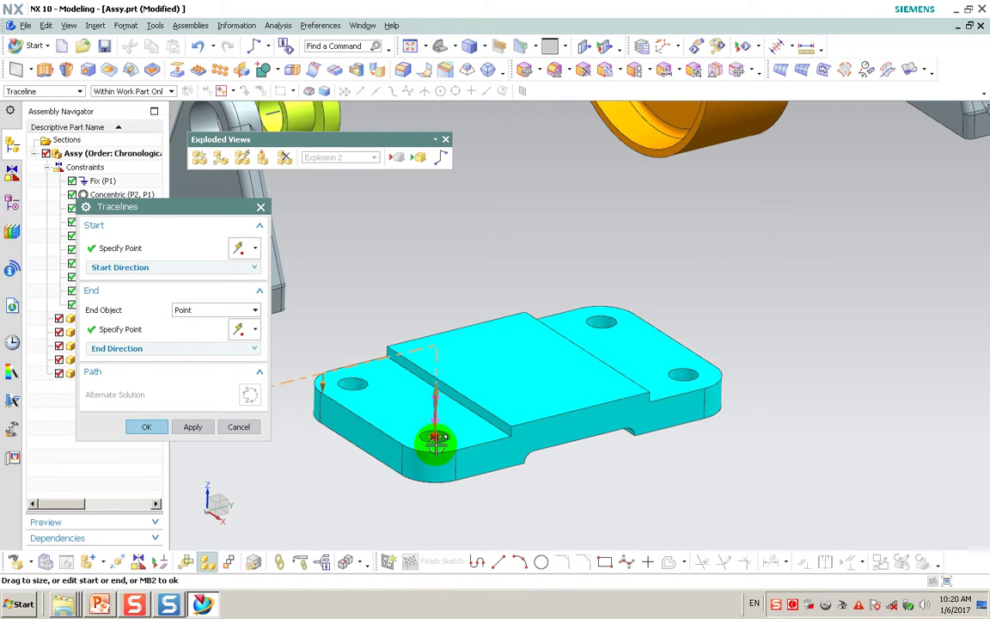
{"action": "left_click", "coordinate": [193, 427]}
Step: Add a traceline from a base plate hole centre to the bracket's hole centre
{"action": "scroll", "coordinate": [442, 453], "scroll_direction": "down", "scroll_amount": 4}
{"action": "mouse_move", "coordinate": [441, 453]}
{"action": "middle_mouse_down"}
{"action": "mouse_move", "coordinate": [421, 468]}
{"action": "mouse_move", "coordinate": [448, 471]}
{"action": "mouse_move", "coordinate": [430, 467]}
{"action": "middle_mouse_up"}
{"action": "scroll", "coordinate": [426, 447], "scroll_direction": "up", "scroll_amount": 4}
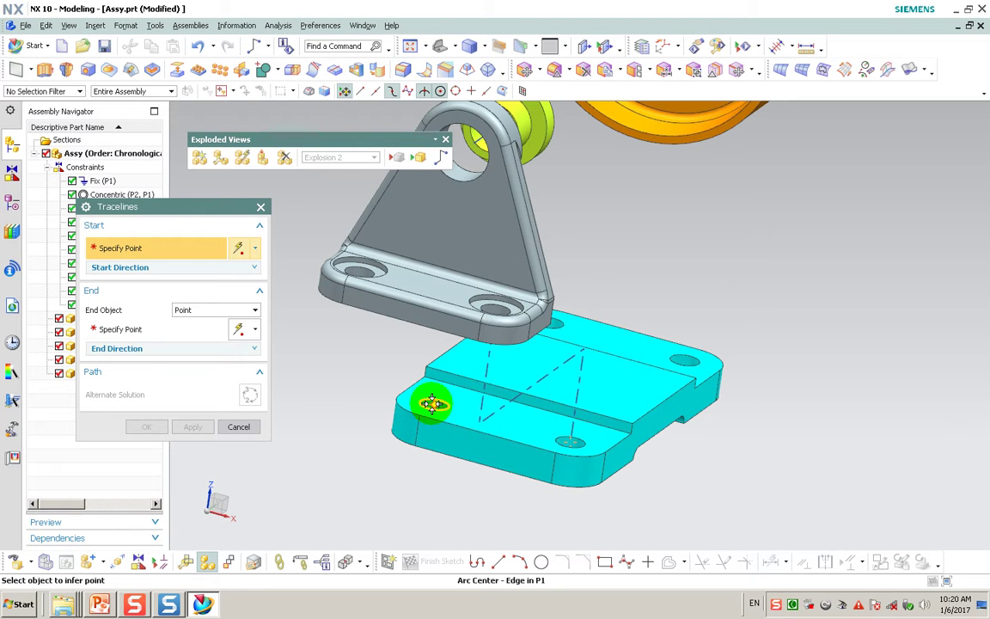
{"action": "left_click", "coordinate": [432, 404]}
{"action": "middle_click_drag", "start_coordinate": [417, 422], "coordinate": [426, 397]}
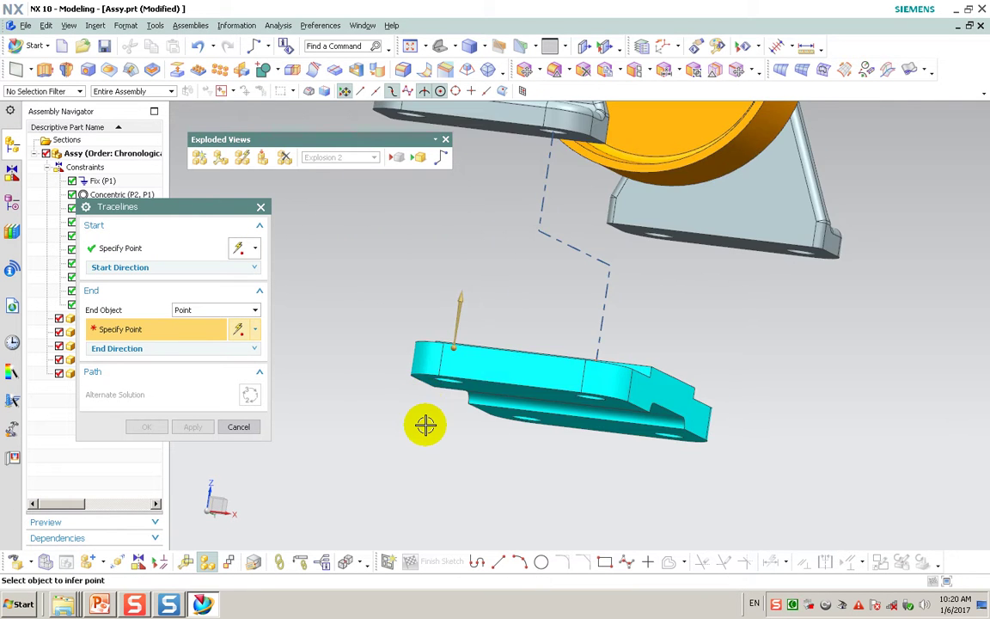
{"action": "scroll", "coordinate": [425, 424], "scroll_direction": "down", "scroll_amount": 2}
{"action": "middle_click_drag", "start_coordinate": [419, 269], "coordinate": [413, 351]}
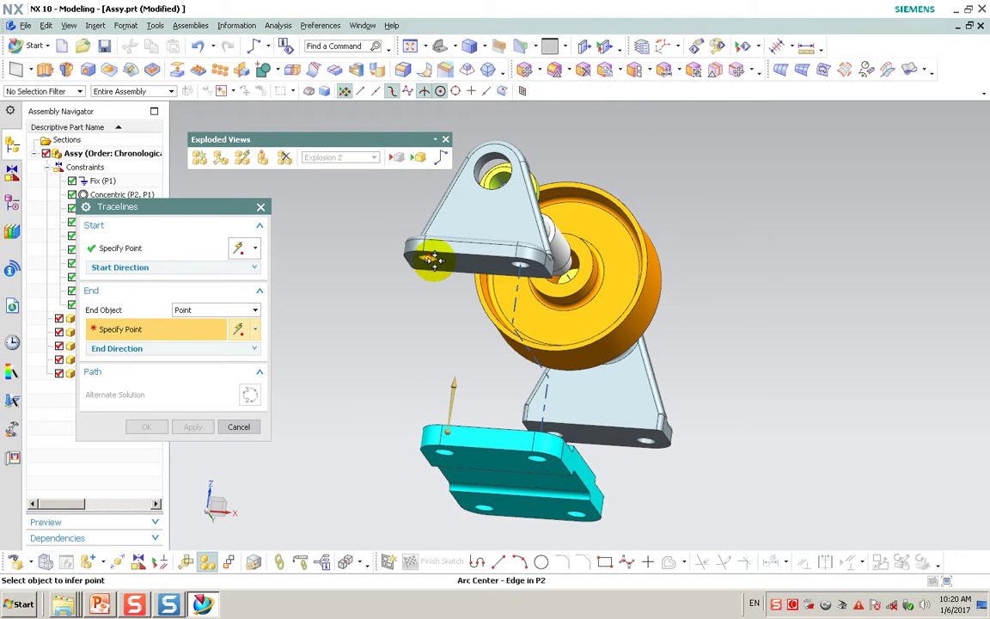
{"action": "left_click", "coordinate": [434, 260]}
{"action": "left_click", "coordinate": [196, 426]}
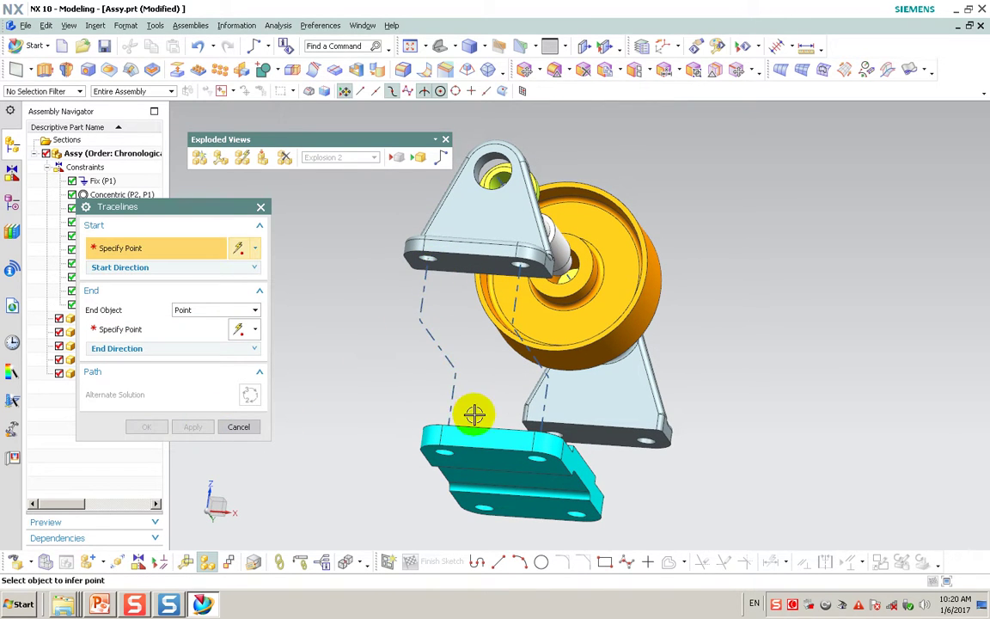
Step: Add a traceline from another base plate hole to the right bracket's hole
{"action": "middle_click_drag", "start_coordinate": [474, 415], "coordinate": [376, 420]}
{"action": "scroll", "coordinate": [513, 415], "scroll_direction": "up", "scroll_amount": 2}
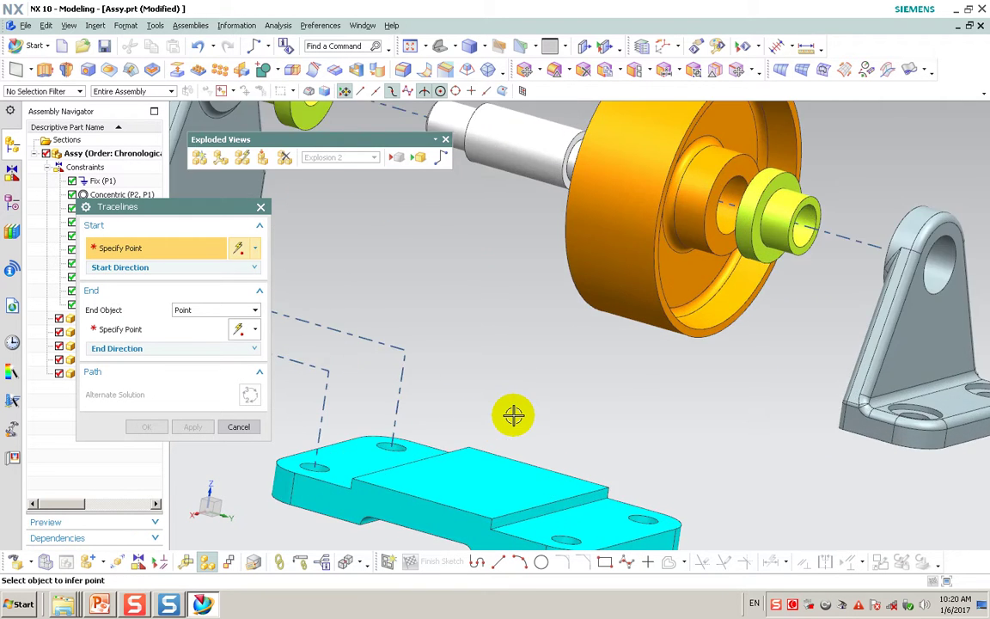
{"action": "scroll", "coordinate": [513, 415], "scroll_direction": "down", "scroll_amount": 3}
{"action": "middle_click_drag", "start_coordinate": [533, 427], "coordinate": [585, 466]}
{"action": "scroll", "coordinate": [554, 491], "scroll_direction": "up", "scroll_amount": 3}
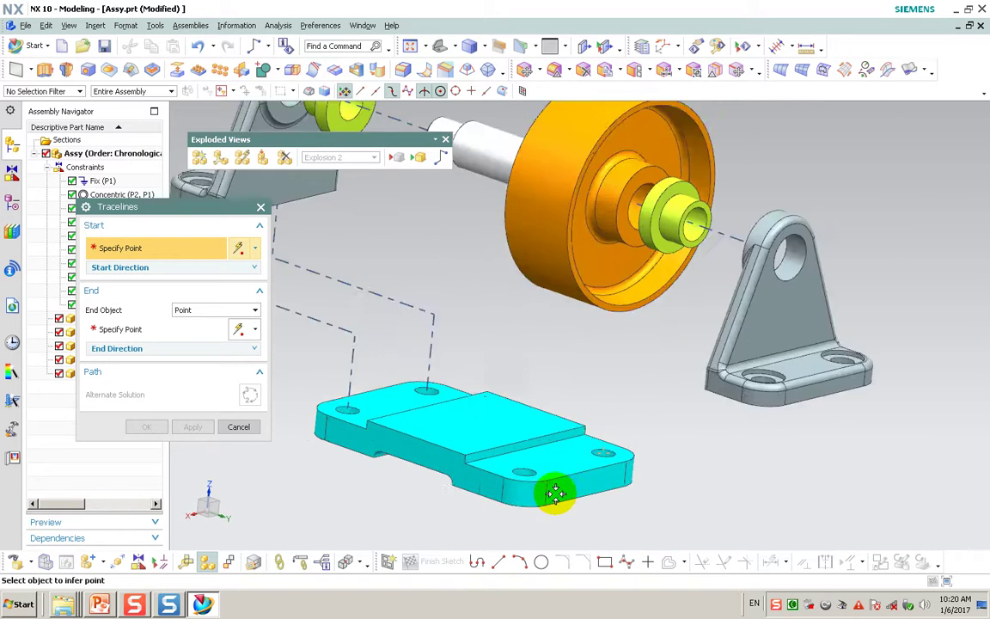
{"action": "scroll", "coordinate": [554, 492], "scroll_direction": "up", "scroll_amount": 2}
{"action": "left_click", "coordinate": [515, 465]}
{"action": "scroll", "coordinate": [630, 442], "scroll_direction": "down", "scroll_amount": 3}
{"action": "mouse_move", "coordinate": [630, 442]}
{"action": "middle_mouse_down"}
{"action": "mouse_move", "coordinate": [692, 449]}
{"action": "mouse_move", "coordinate": [760, 196]}
{"action": "middle_mouse_up"}
{"action": "scroll", "coordinate": [766, 199], "scroll_direction": "up", "scroll_amount": 2}
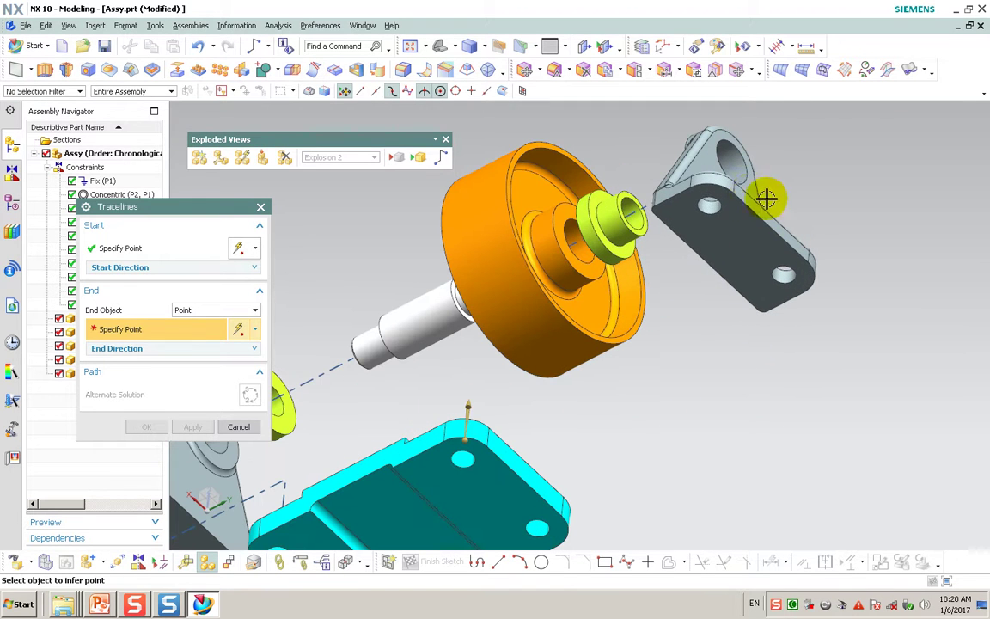
{"action": "left_click", "coordinate": [712, 205]}
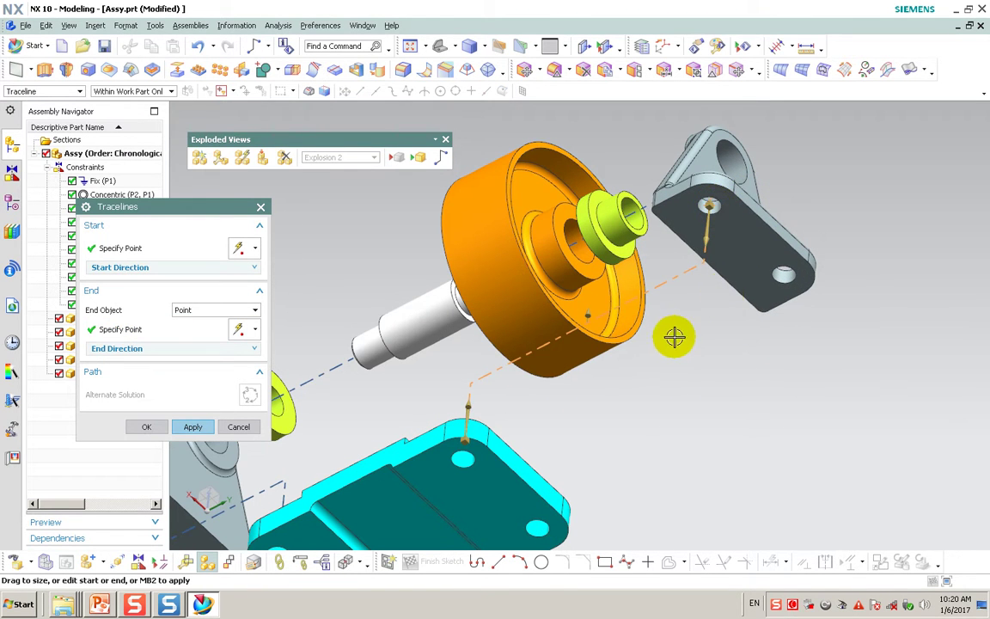
{"action": "mouse_move", "coordinate": [683, 342]}
{"action": "middle_mouse_down"}
{"action": "mouse_move", "coordinate": [680, 365]}
{"action": "mouse_move", "coordinate": [658, 380]}
{"action": "mouse_move", "coordinate": [670, 380]}
{"action": "middle_mouse_up"}
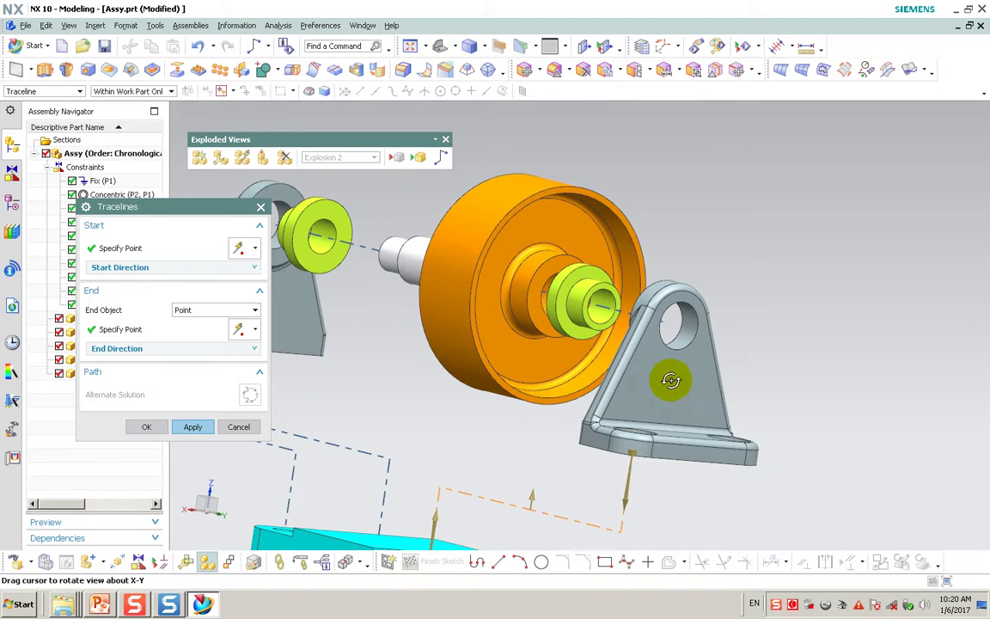
{"action": "left_click", "coordinate": [198, 427]}
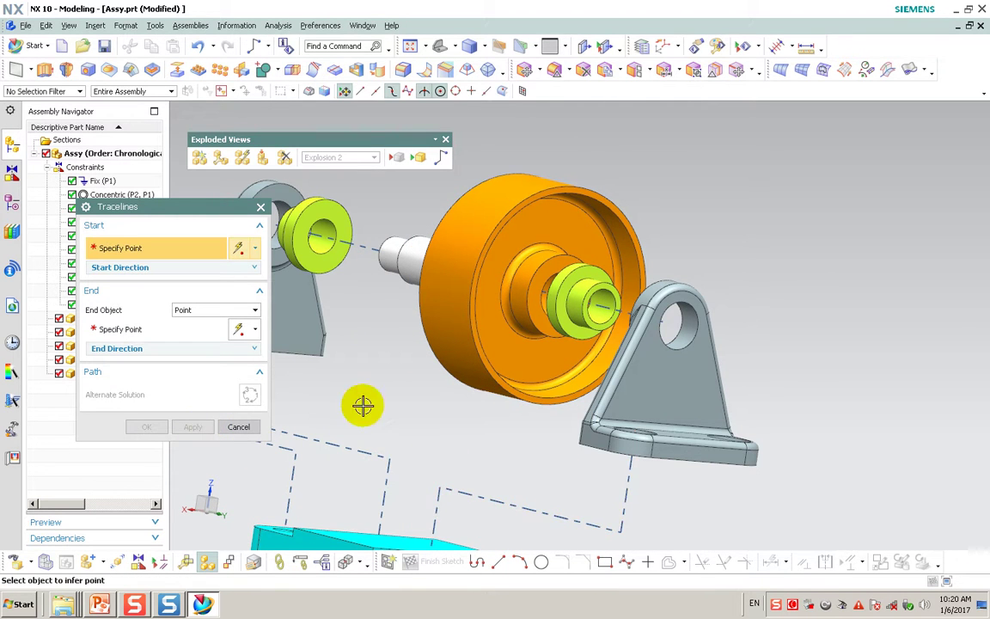
Step: Add a final traceline from a cyan base hole to the bracket's mounting hole
{"action": "scroll", "coordinate": [404, 397], "scroll_direction": "down", "scroll_amount": 3}
{"action": "middle_click_drag", "start_coordinate": [486, 468], "coordinate": [465, 481]}
{"action": "scroll", "coordinate": [469, 481], "scroll_direction": "up", "scroll_amount": 3}
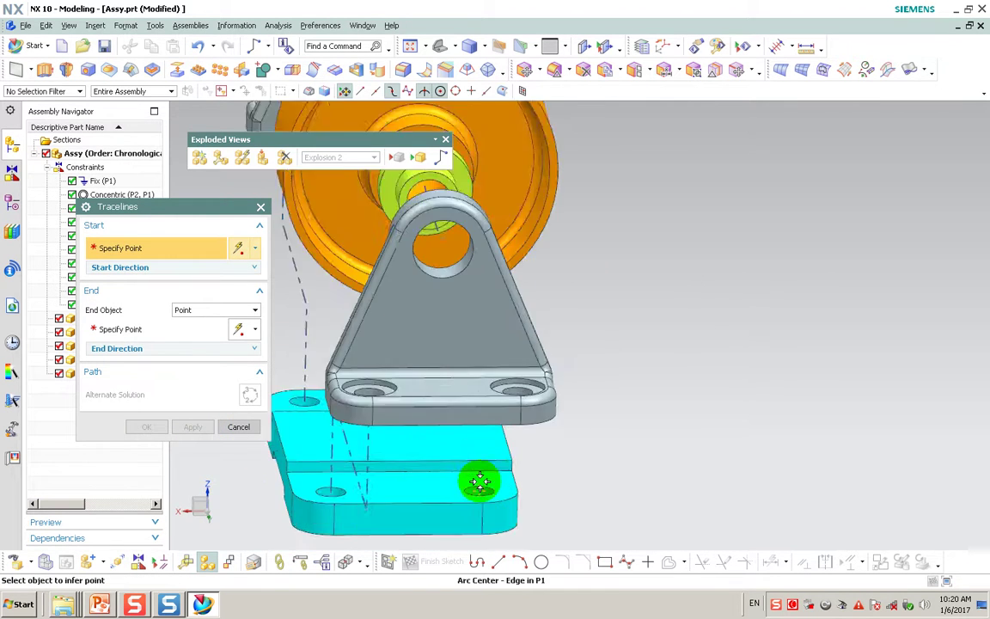
{"action": "scroll", "coordinate": [479, 486], "scroll_direction": "up", "scroll_amount": 2}
{"action": "left_click", "coordinate": [482, 495]}
{"action": "middle_click_drag", "start_coordinate": [515, 453], "coordinate": [537, 413]}
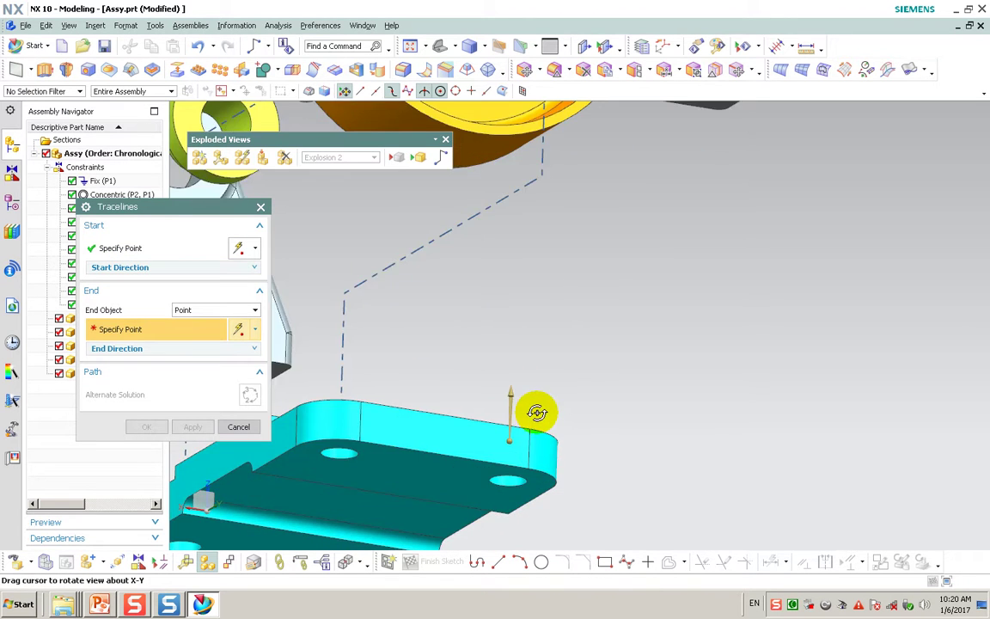
{"action": "scroll", "coordinate": [554, 398], "scroll_direction": "down", "scroll_amount": 3}
{"action": "scroll", "coordinate": [656, 266], "scroll_direction": "up", "scroll_amount": 1}
{"action": "scroll", "coordinate": [641, 255], "scroll_direction": "up", "scroll_amount": 2}
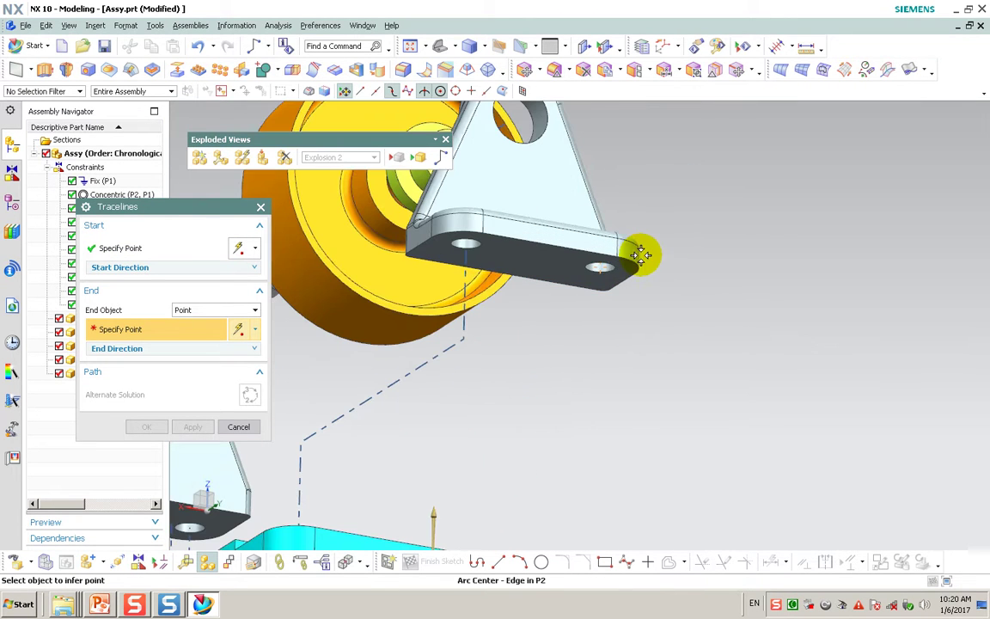
{"action": "left_click", "coordinate": [607, 267]}
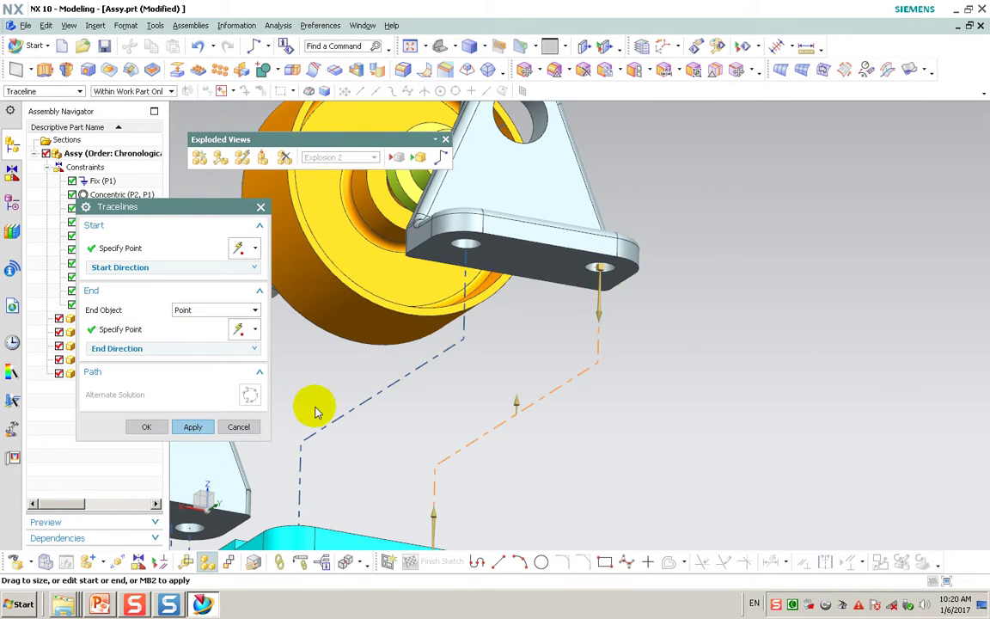
{"action": "left_click", "coordinate": [154, 426]}
{"action": "scroll", "coordinate": [442, 397], "scroll_direction": "down", "scroll_amount": 3}
Step: Orbit and zoom the exploded assembly to an angled, isometric-like overview
{"action": "mouse_move", "coordinate": [442, 398]}
{"action": "middle_mouse_down"}
{"action": "mouse_move", "coordinate": [493, 414]}
{"action": "mouse_move", "coordinate": [553, 349]}
{"action": "middle_mouse_up"}
{"action": "middle_click_drag", "start_coordinate": [595, 298], "coordinate": [672, 277]}
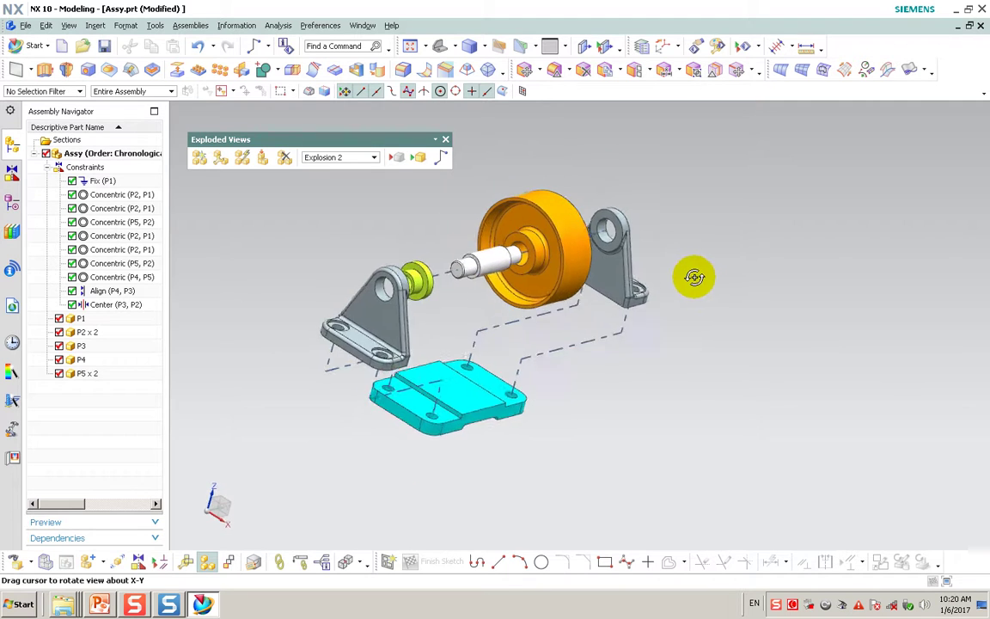
{"action": "scroll", "coordinate": [403, 259], "scroll_direction": "up", "scroll_amount": 2}
{"action": "mouse_move", "coordinate": [404, 259]}
{"action": "middle_mouse_down"}
{"action": "mouse_move", "coordinate": [453, 284]}
{"action": "mouse_move", "coordinate": [397, 248]}
{"action": "middle_mouse_up"}
Step: Save the current orientation as a named view, V1
{"action": "left_click", "coordinate": [68, 25]}
{"action": "mouse_move", "coordinate": [95, 42]}
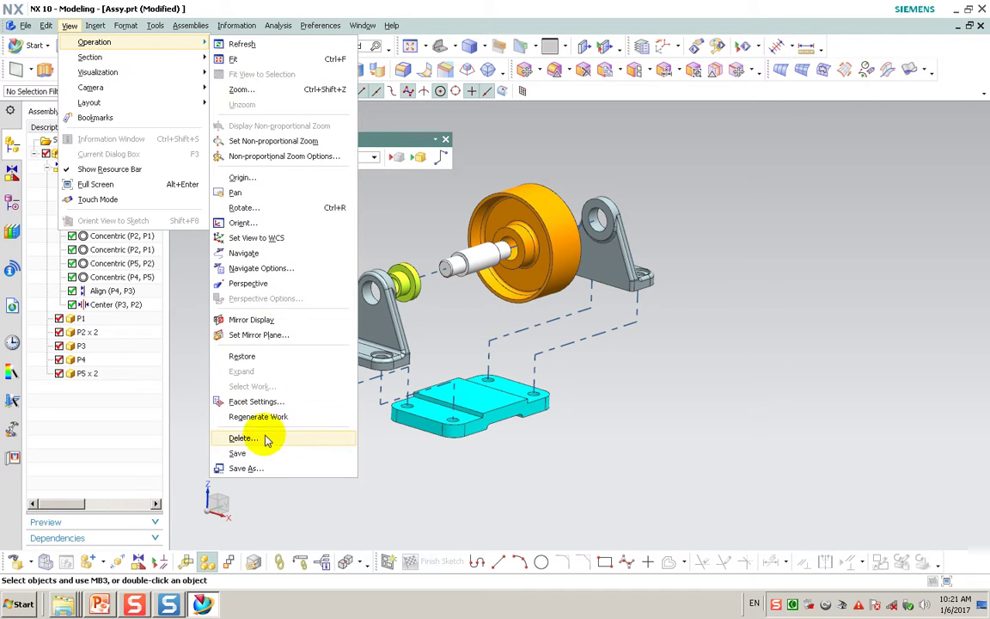
{"action": "left_click", "coordinate": [257, 468]}
{"action": "type", "text": "V1"}
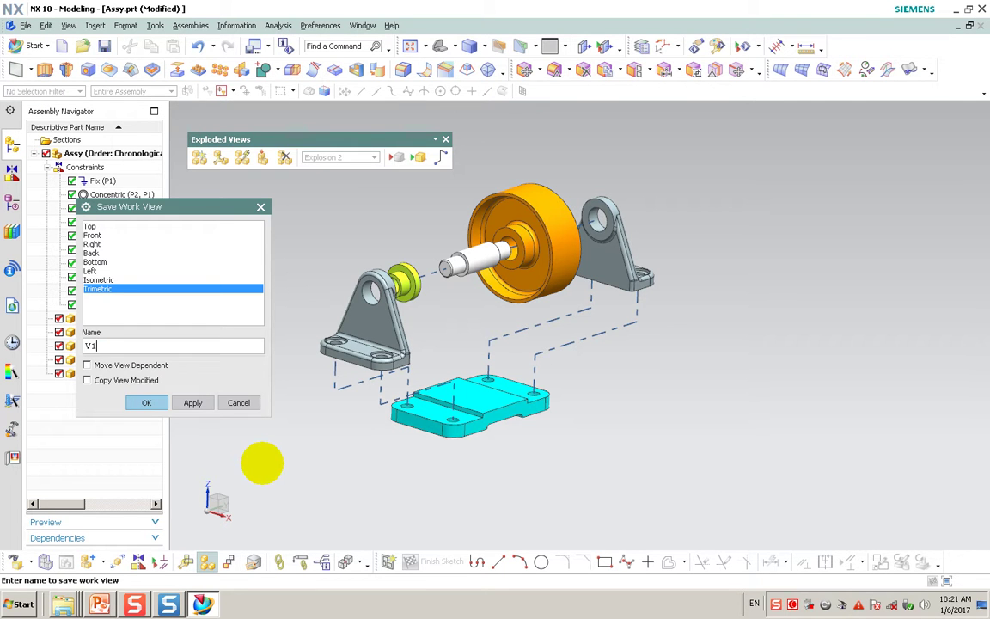
{"action": "left_click", "coordinate": [146, 403]}
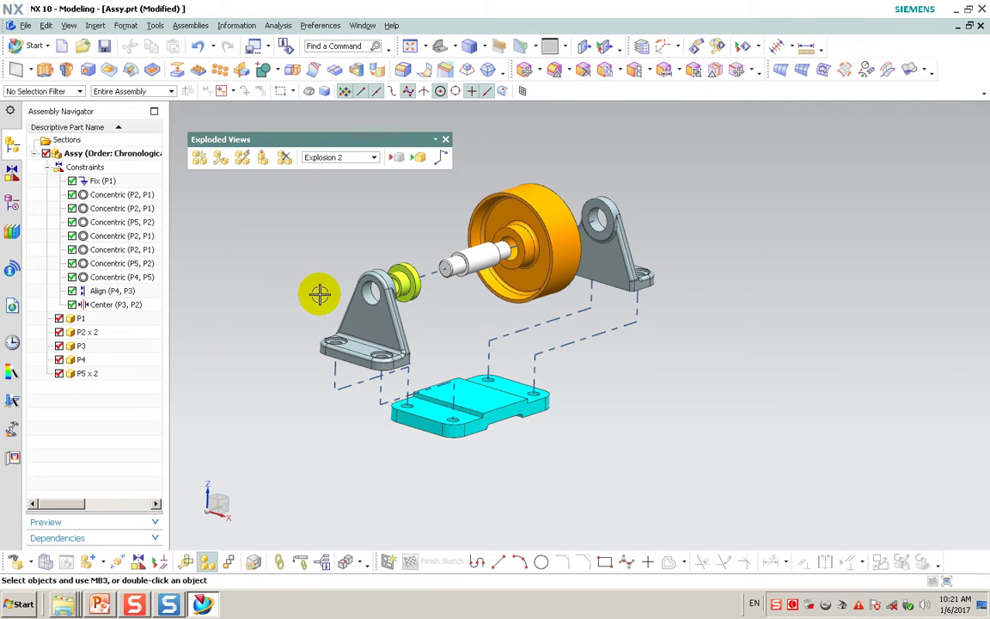
Step: Switch to Drafting and add a blank A3 sheet, Sheet 2, at 1:1 scale
{"action": "left_click", "coordinate": [61, 46]}
{"action": "left_click", "coordinate": [720, 544]}
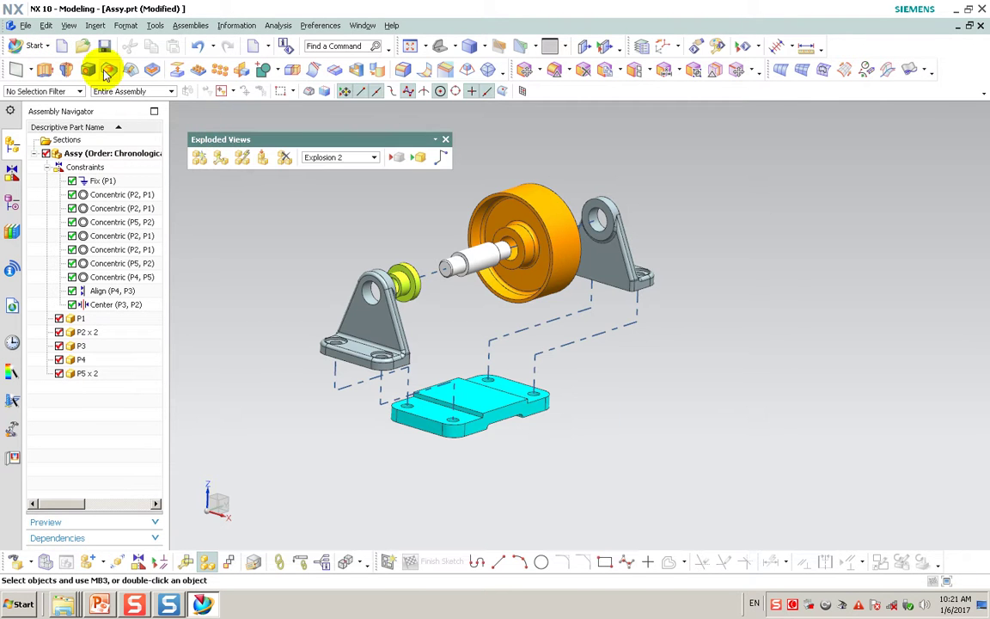
{"action": "left_click", "coordinate": [38, 45]}
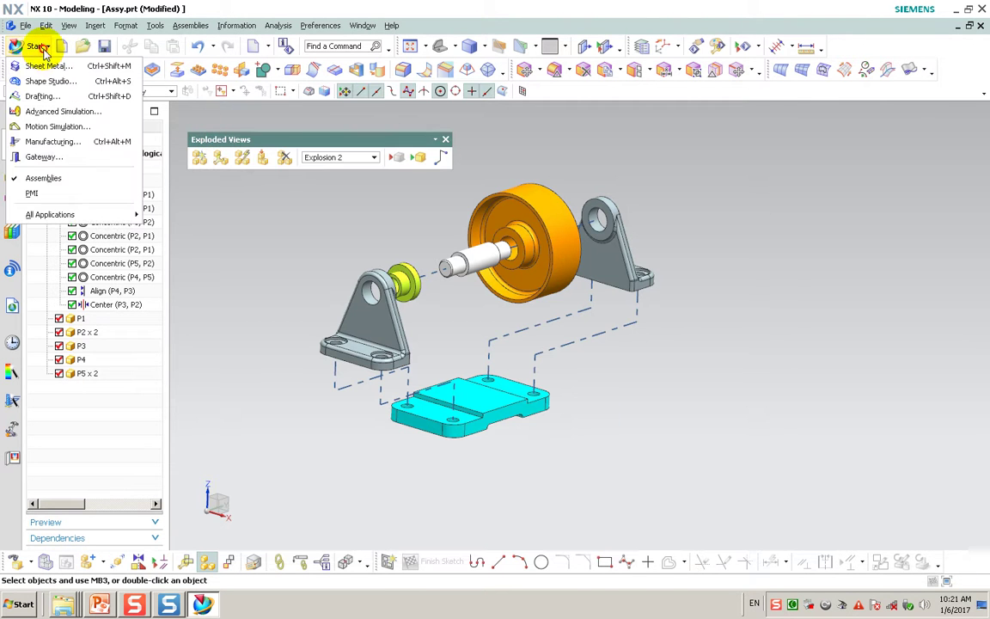
{"action": "left_click", "coordinate": [40, 97]}
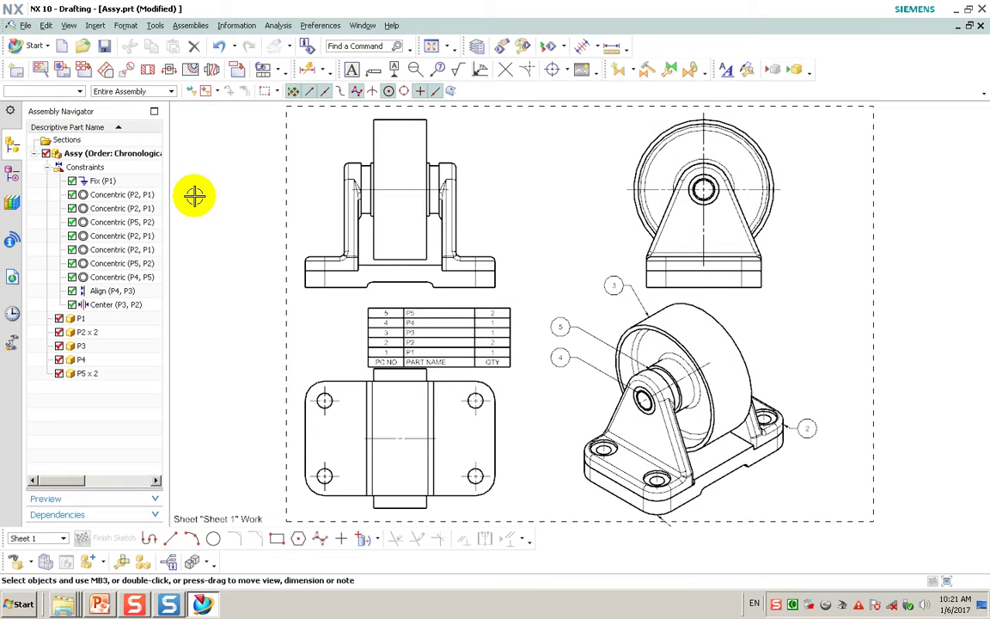
{"action": "left_click", "coordinate": [19, 71]}
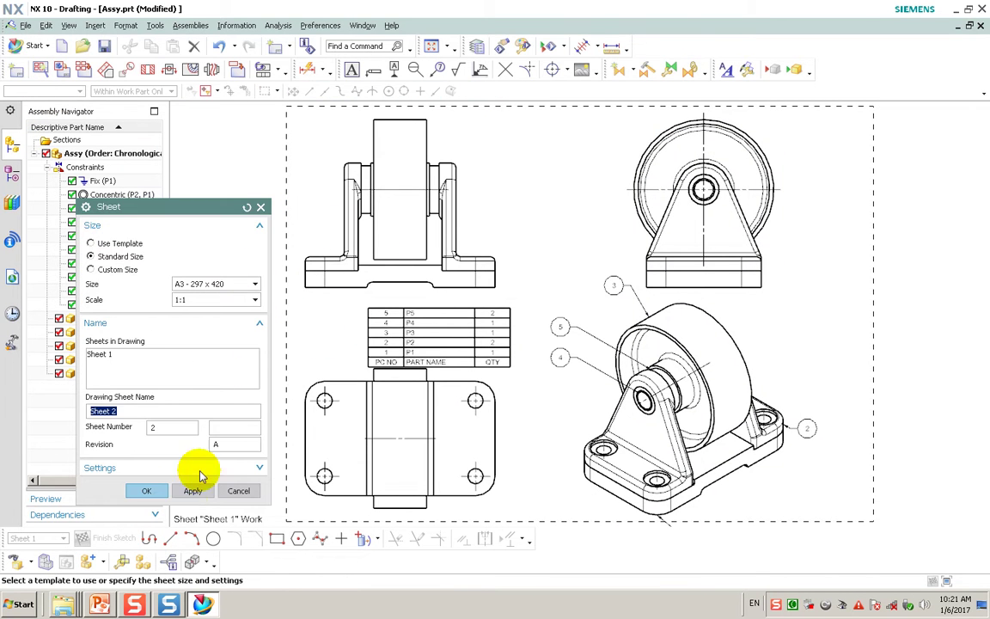
{"action": "left_click", "coordinate": [155, 487]}
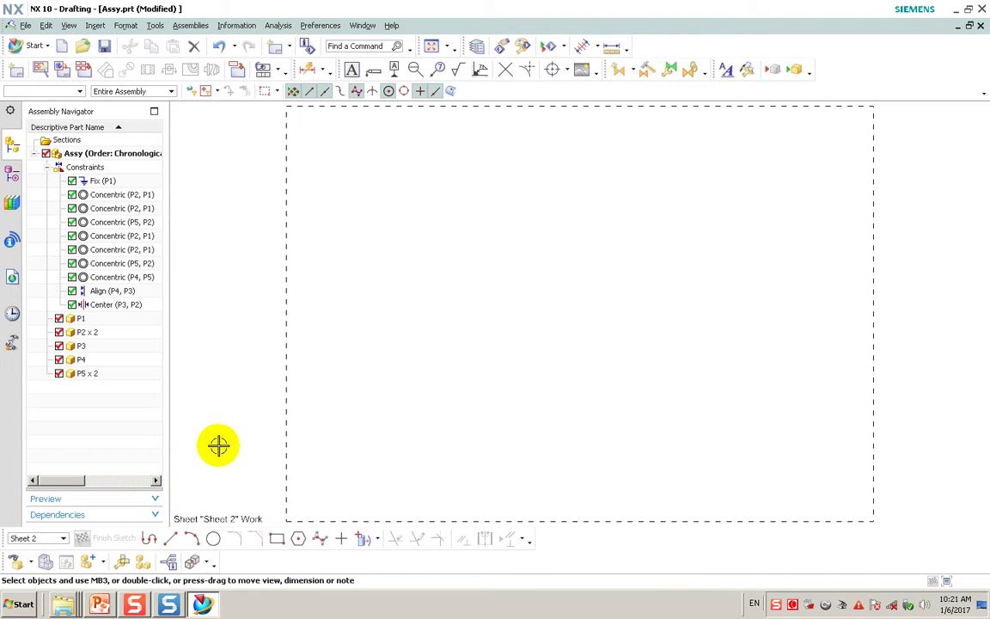
Step: Place a base view from saved view V1 on Sheet 2 at 1:1, with no projected views
{"action": "right_click", "coordinate": [285, 344]}
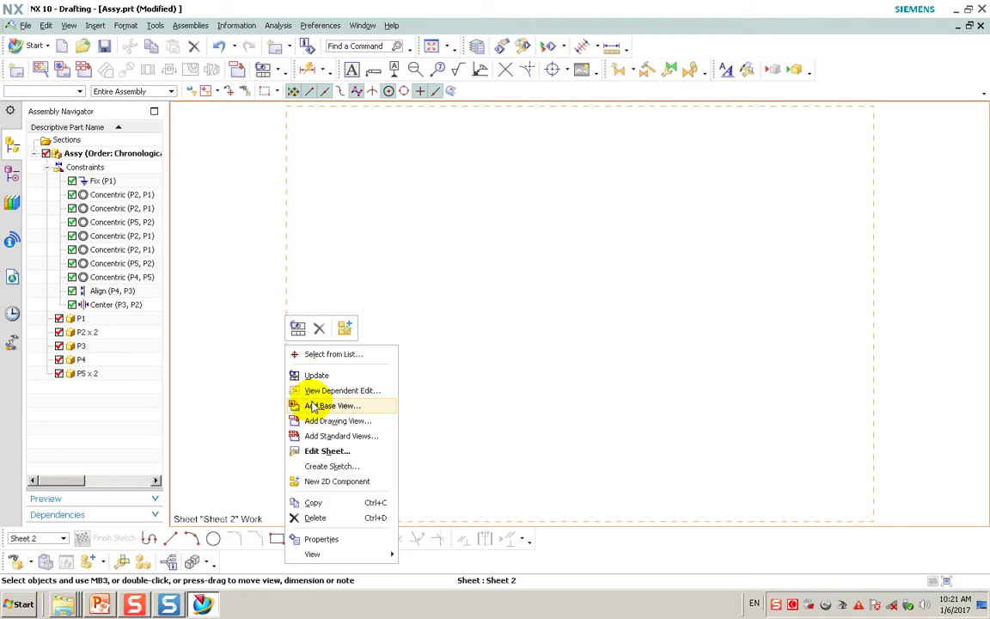
{"action": "left_click", "coordinate": [312, 405]}
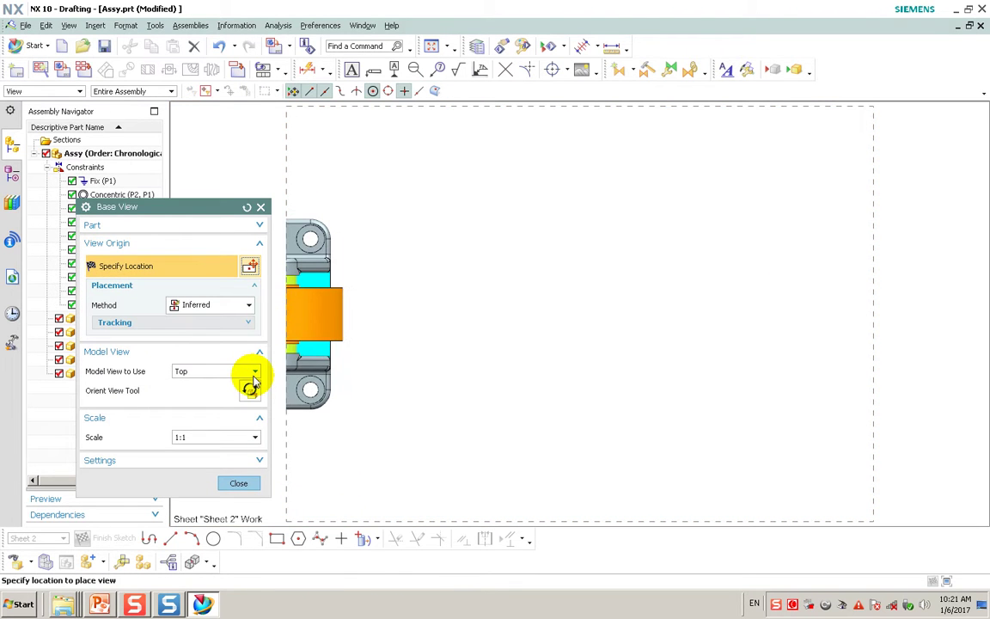
{"action": "left_click", "coordinate": [253, 376]}
{"action": "left_click", "coordinate": [215, 469]}
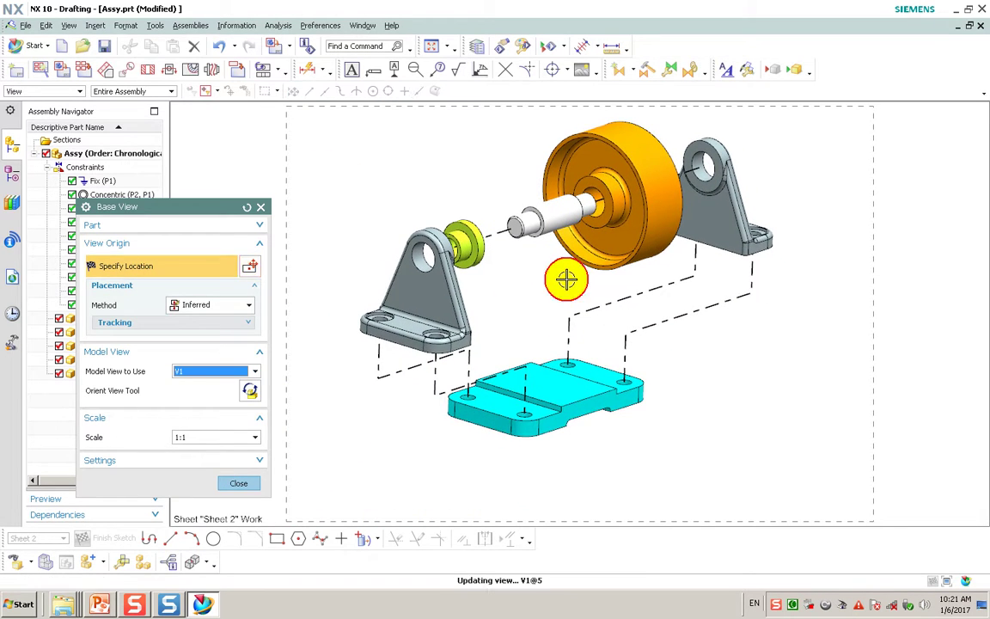
{"action": "left_click", "coordinate": [565, 279]}
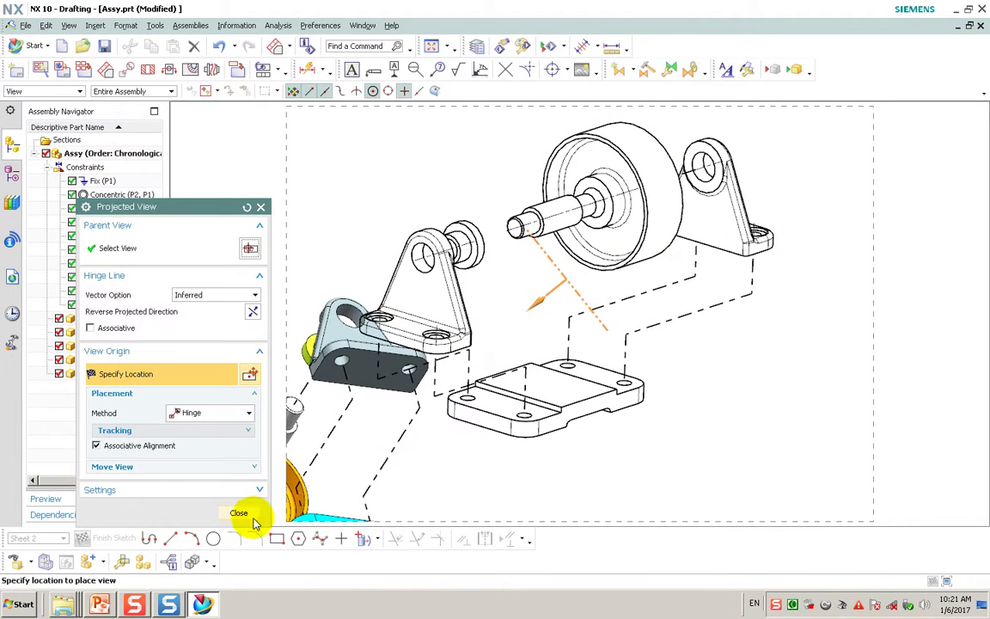
{"action": "left_click", "coordinate": [250, 515]}
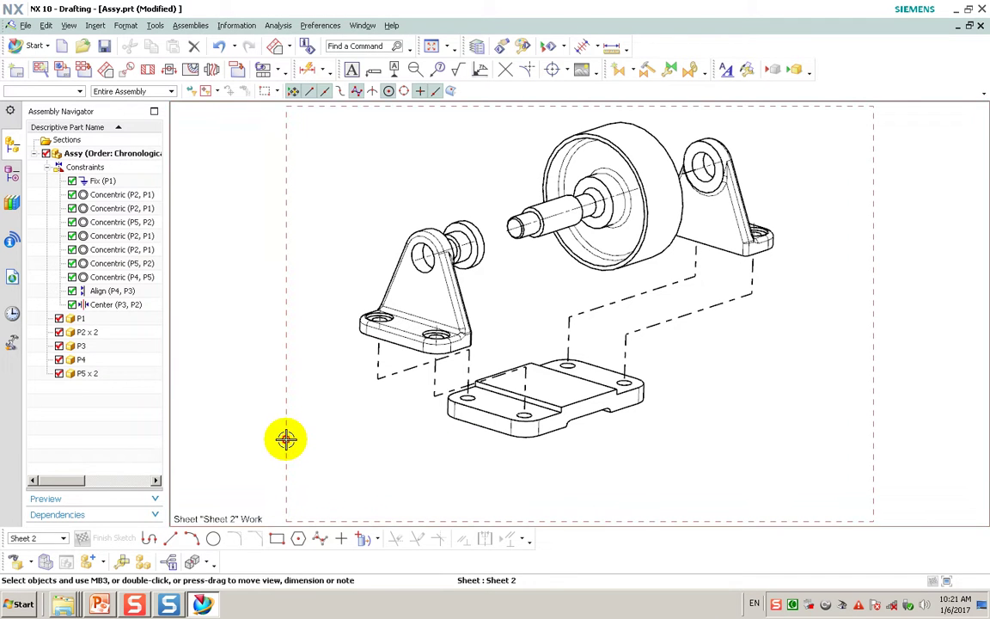
{"action": "double_click", "coordinate": [286, 439]}
Step: Set the exploded drawing view's rendering style to Fully Shaded
{"action": "left_click", "coordinate": [241, 477]}
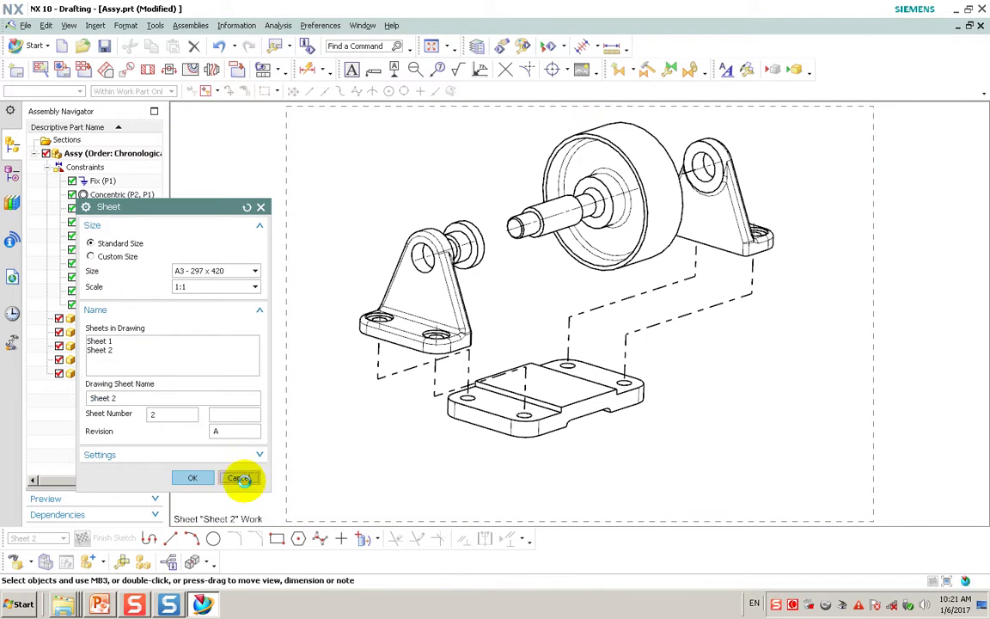
{"action": "double_click", "coordinate": [349, 391]}
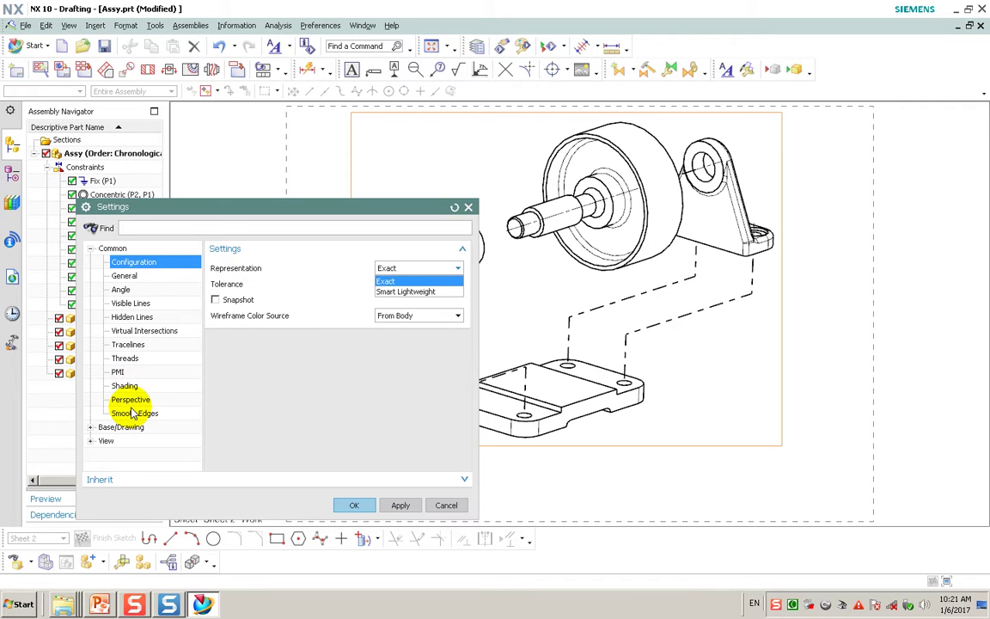
{"action": "left_click", "coordinate": [125, 389]}
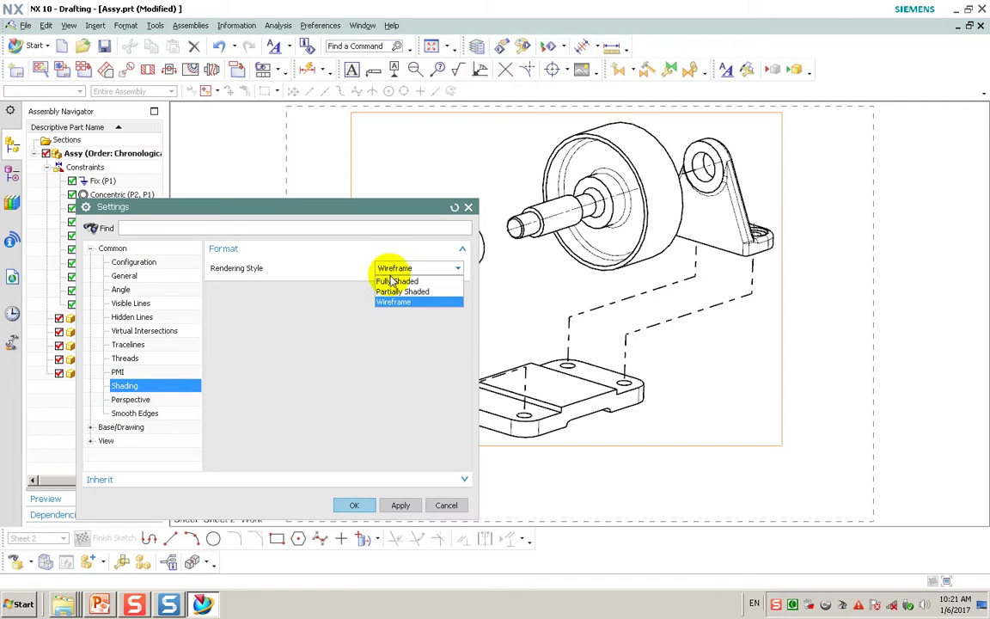
{"action": "left_click", "coordinate": [392, 281]}
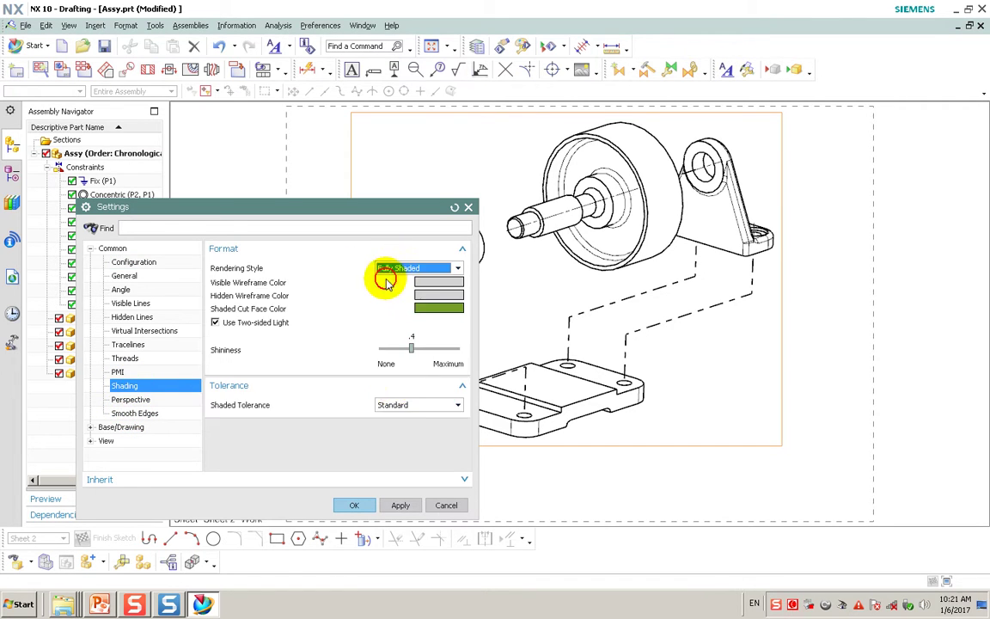
{"action": "left_click", "coordinate": [351, 503]}
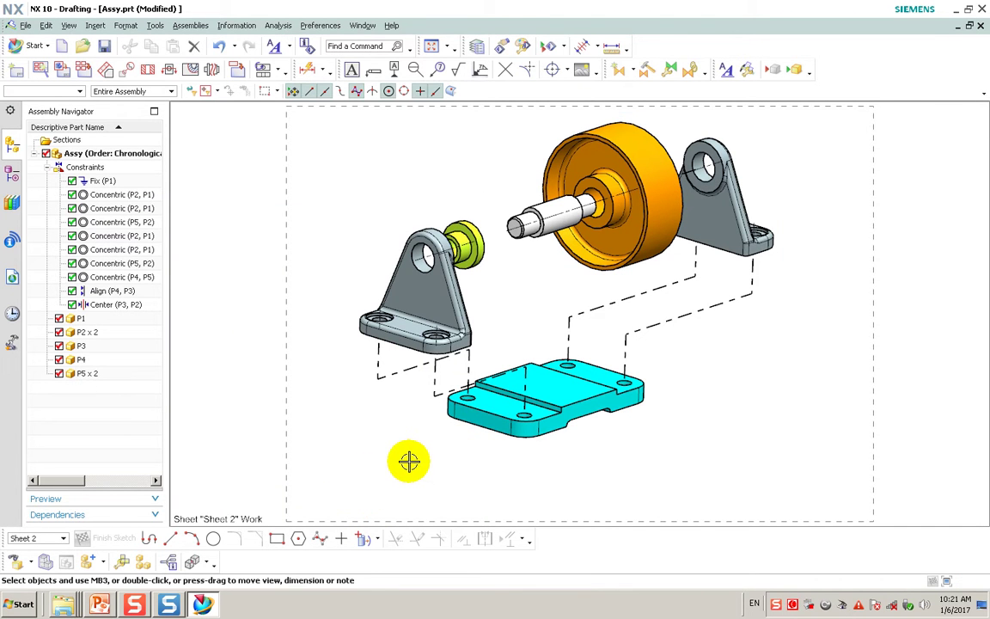